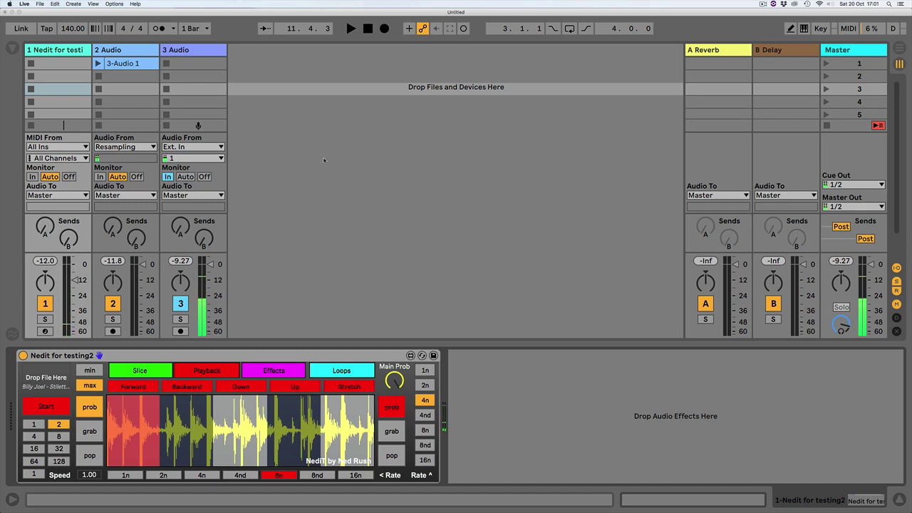
Step: Lower the Nedit device's Main Prob to zero and set its probability sliders to min
click(104, 355)
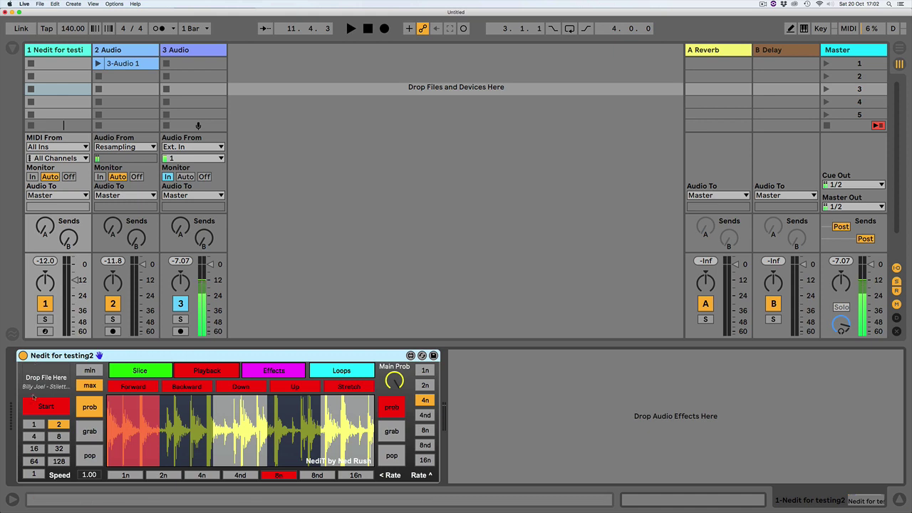
drag(394, 381, 393, 397)
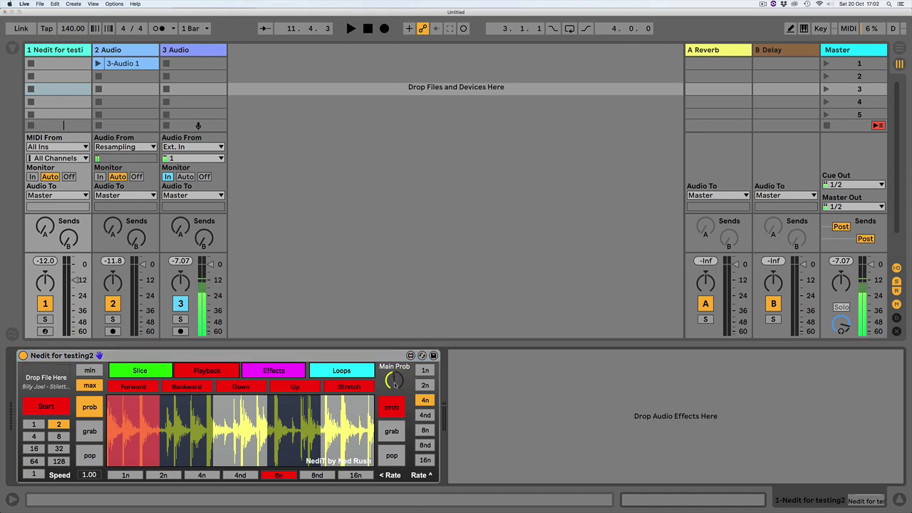
drag(394, 381, 393, 384)
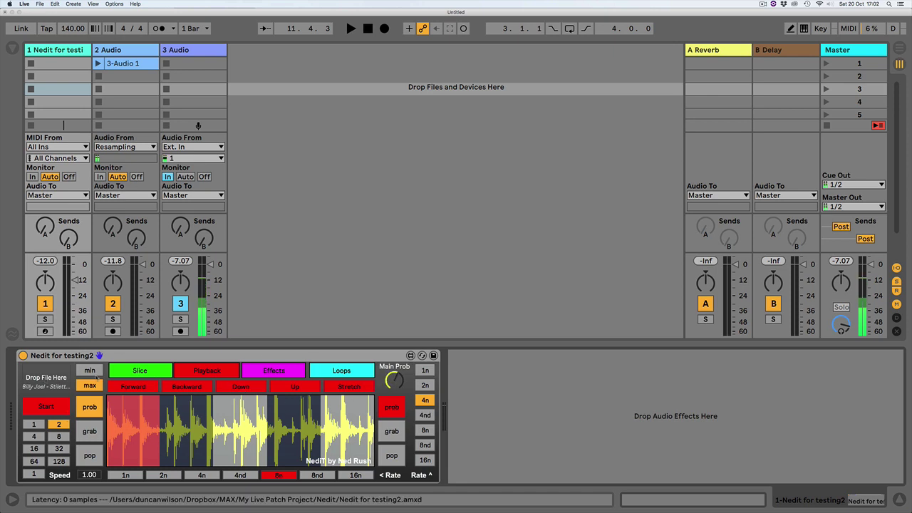
drag(394, 381, 394, 409)
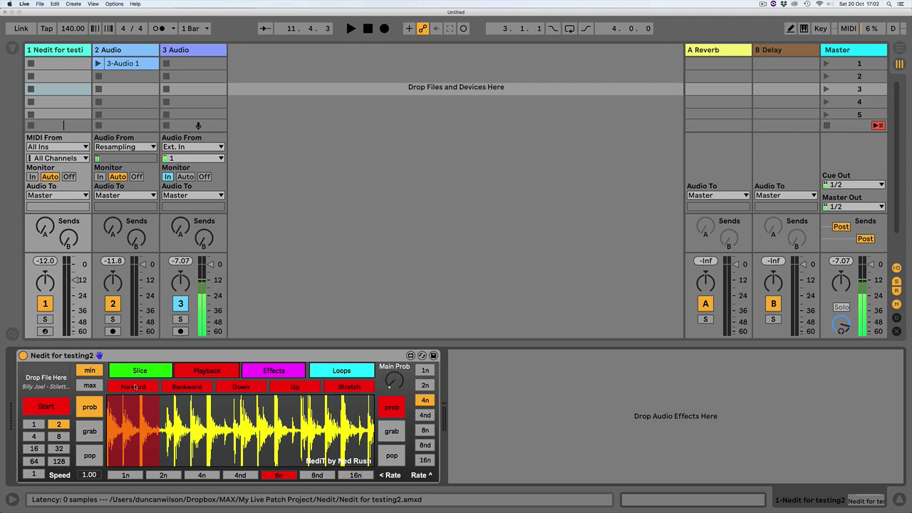
Step: Start the Nedit device, reset the transport to the beginning of the song and play
click(30, 410)
click(368, 28)
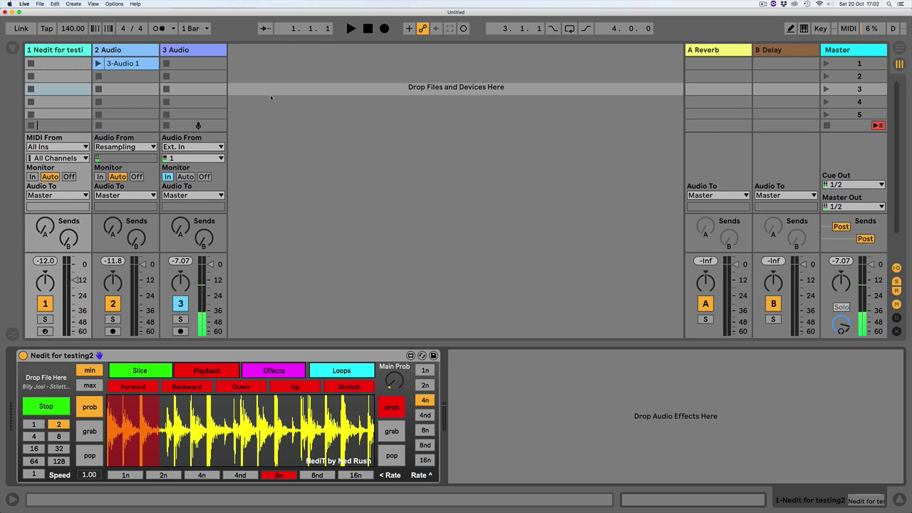
key(space)
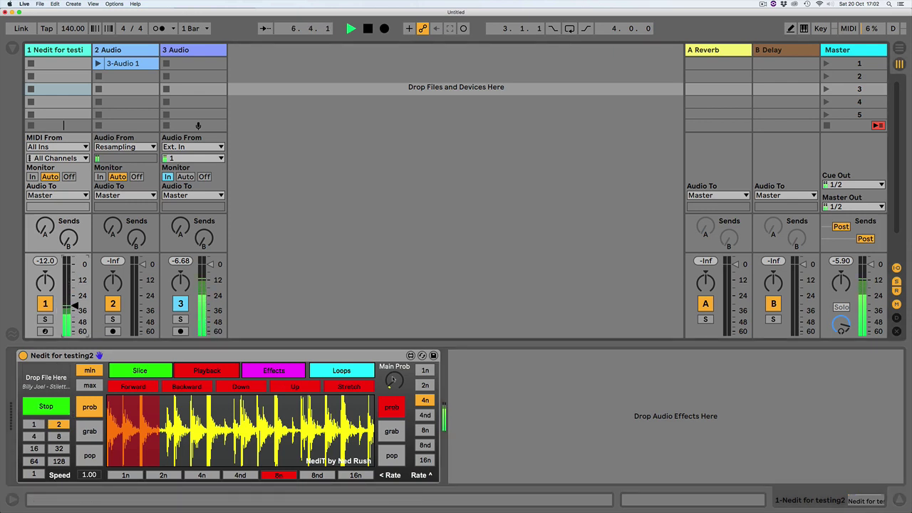
Step: Audition loop lengths 1 and 4 while lowering the Nedit track's volume, and return the loop length to 2
click(33, 425)
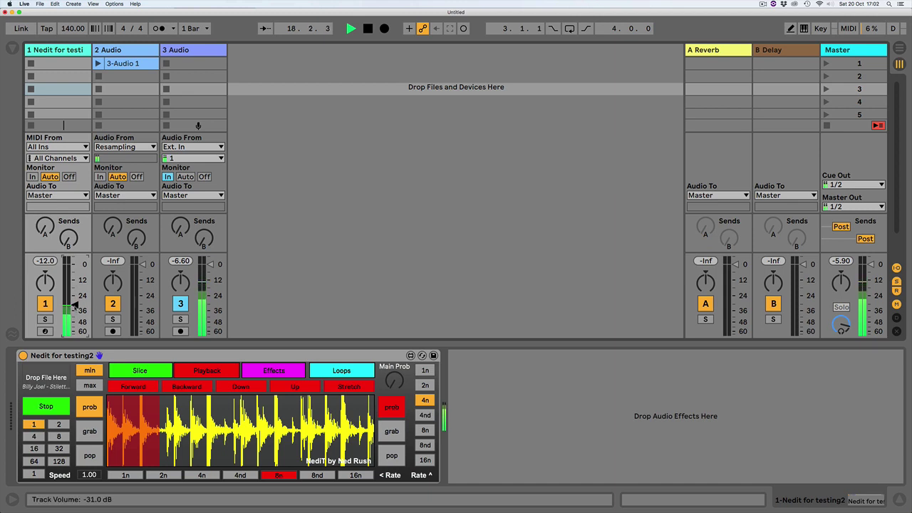
click(34, 436)
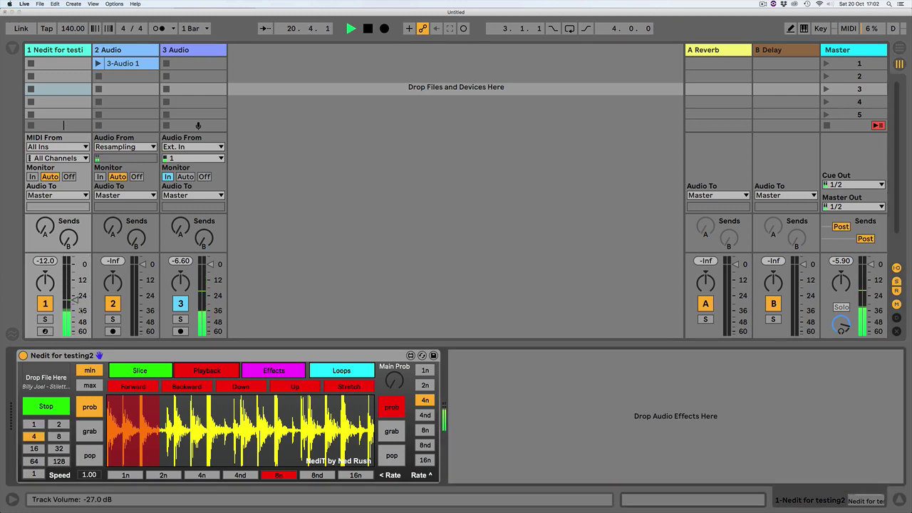
mouse_move(76, 301)
mouse_down()
mouse_move(74, 279)
mouse_move(74, 305)
mouse_up()
click(59, 425)
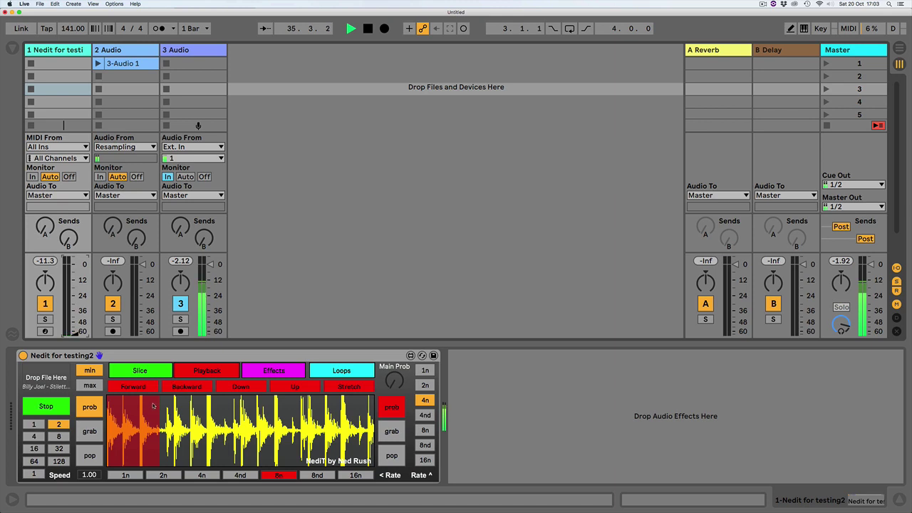
Step: Look through the device's Slice, Playback, Effects and Loops sections forwards and backwards, ending on Slice
click(149, 370)
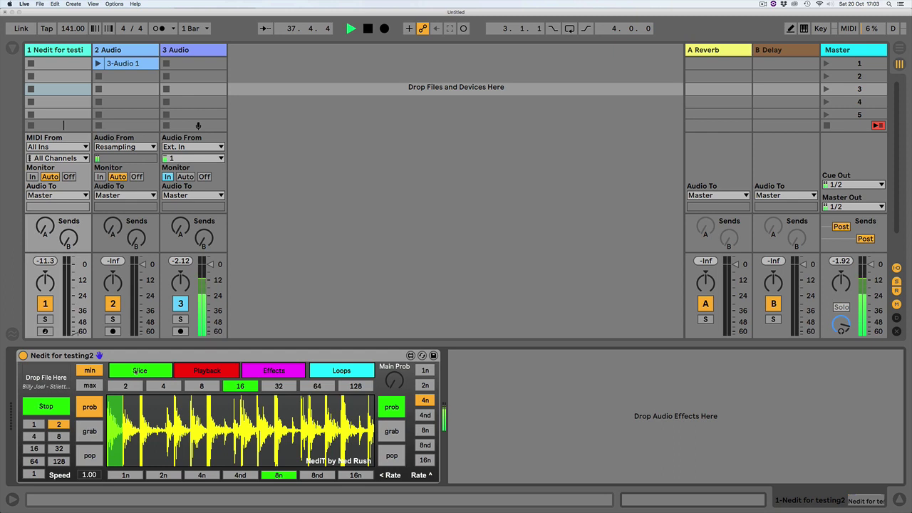
click(205, 372)
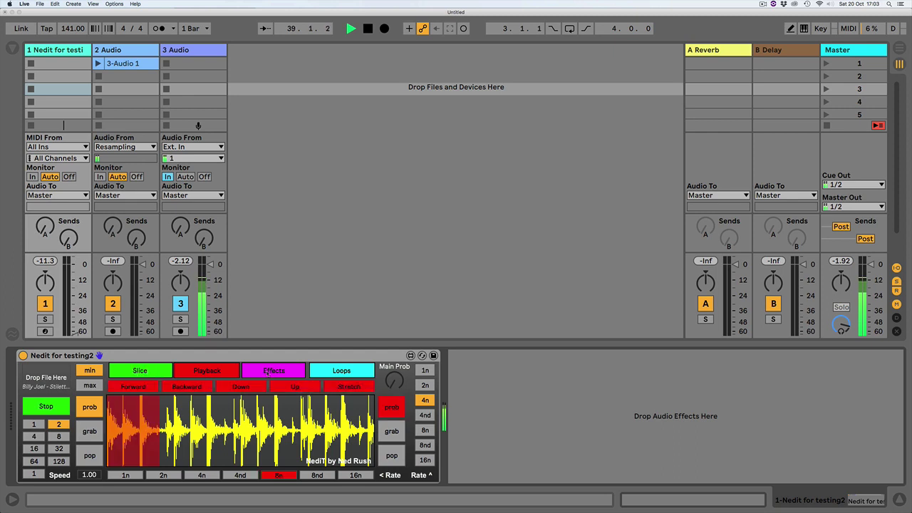
click(265, 372)
click(332, 370)
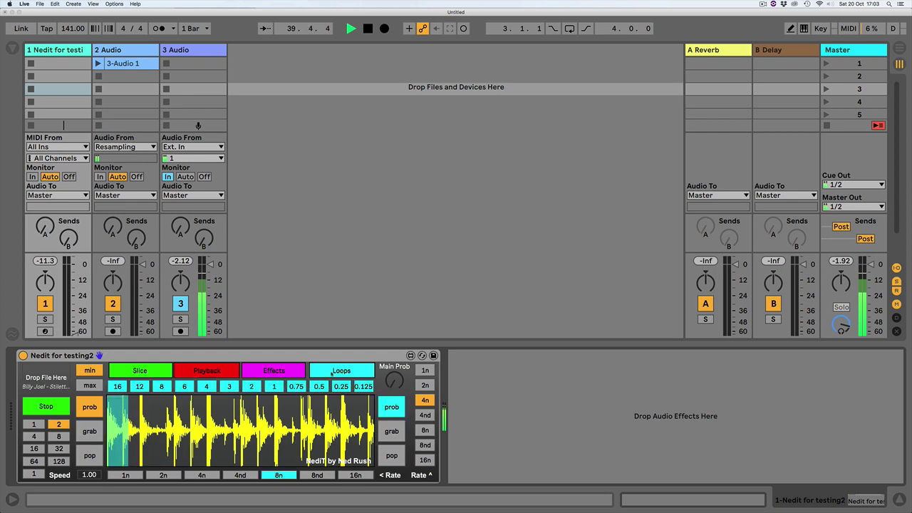
click(140, 370)
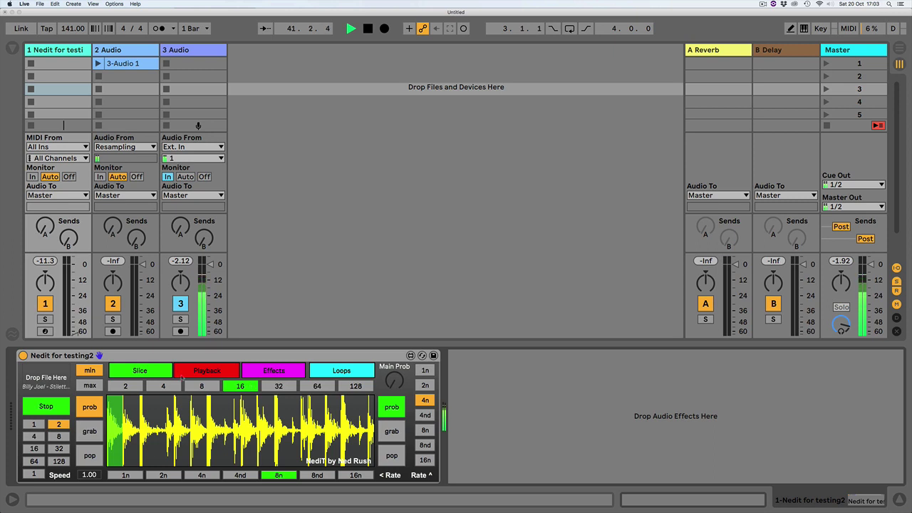
click(205, 372)
click(299, 372)
click(334, 371)
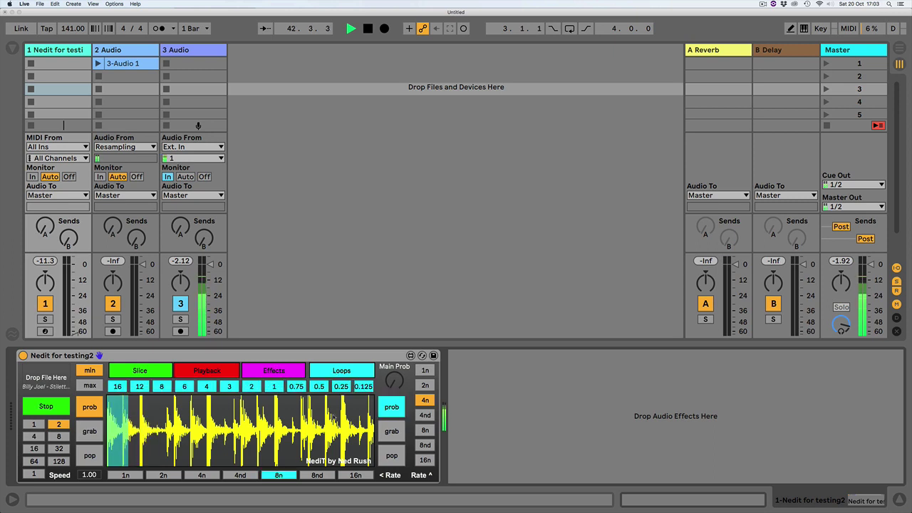
click(280, 370)
click(207, 370)
click(145, 371)
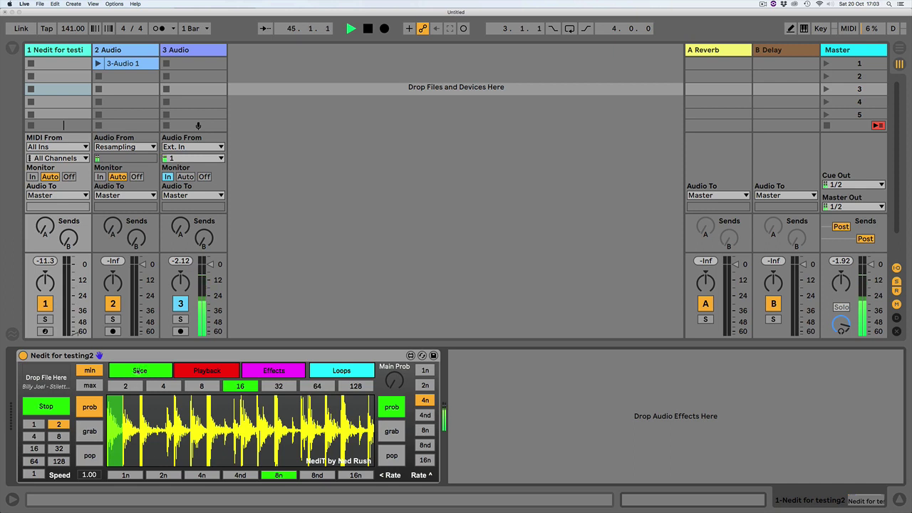
Step: Try the slice counts from 2 up to 128 and return the Slice section to 16 slices
click(126, 386)
drag(163, 387, 351, 386)
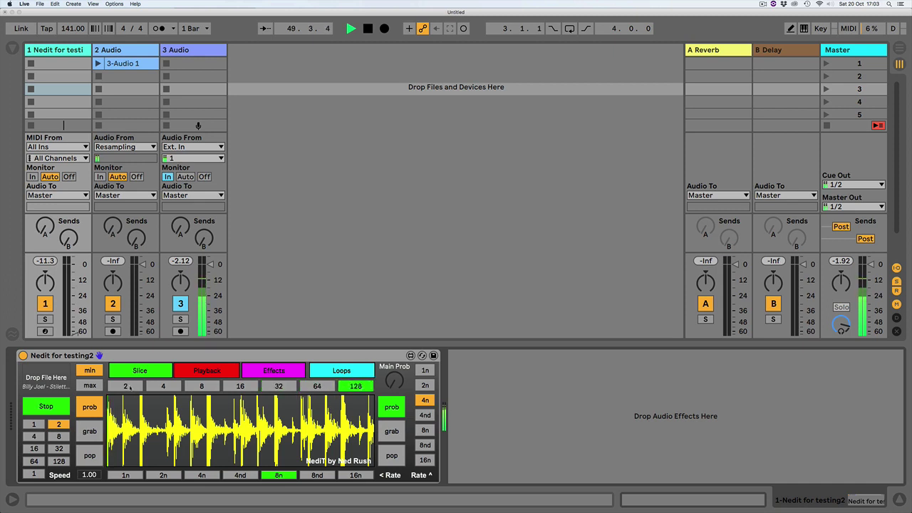
click(240, 385)
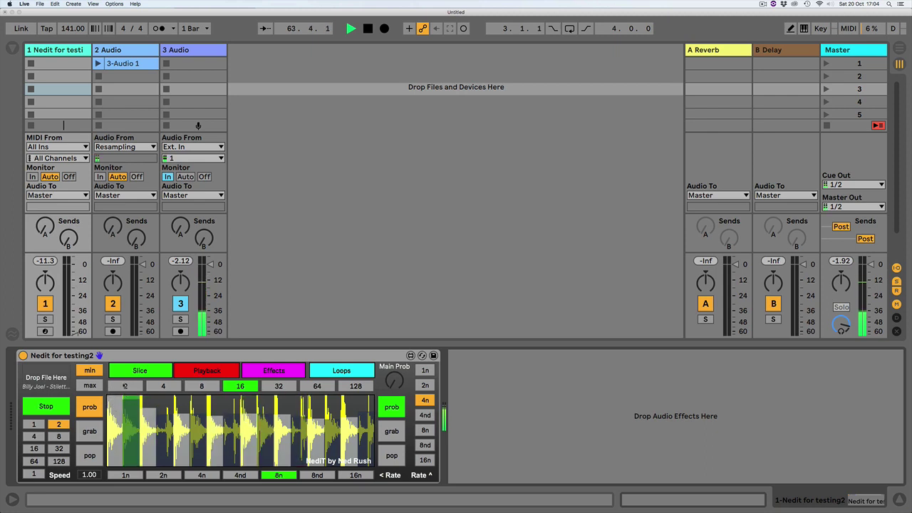
Step: View the probability patterns in the Playback and Loops sections
click(212, 372)
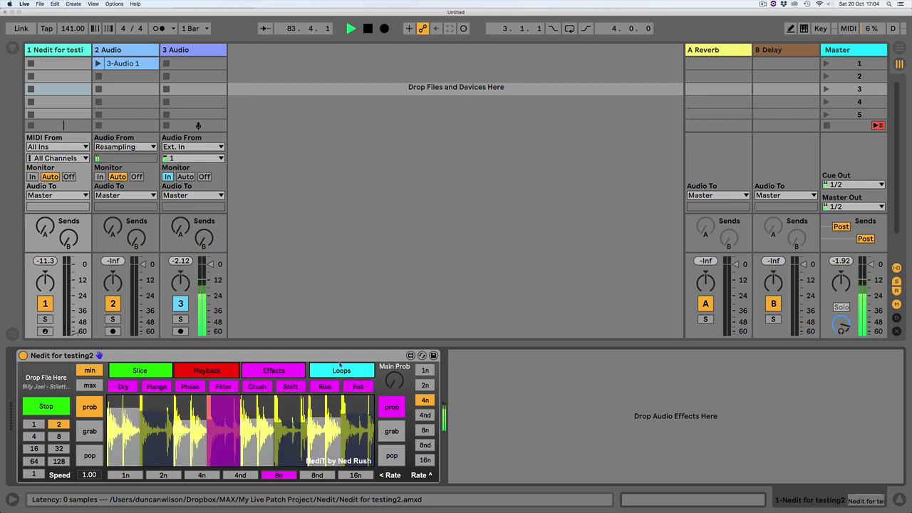
click(343, 370)
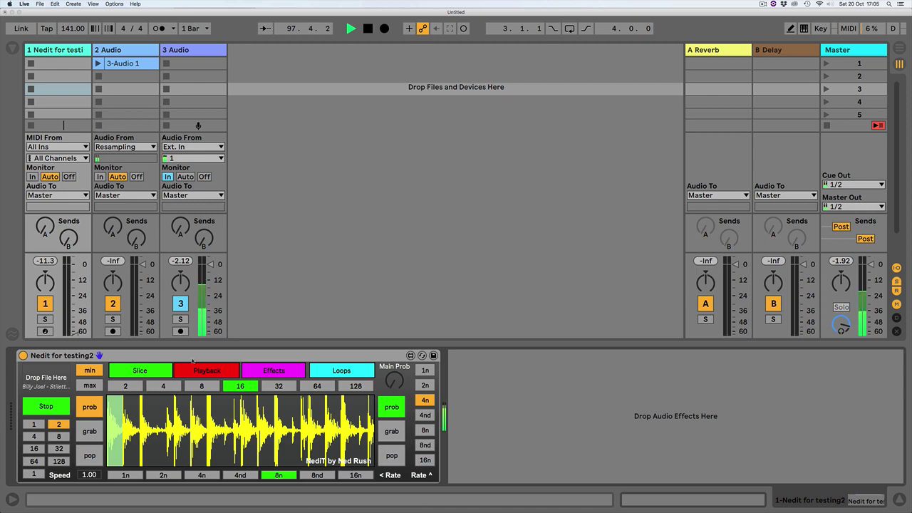
Step: Raise the Nedit track's volume, audition the Playback section with Main Prob at about half, and return Main Prob to zero
drag(74, 279, 74, 269)
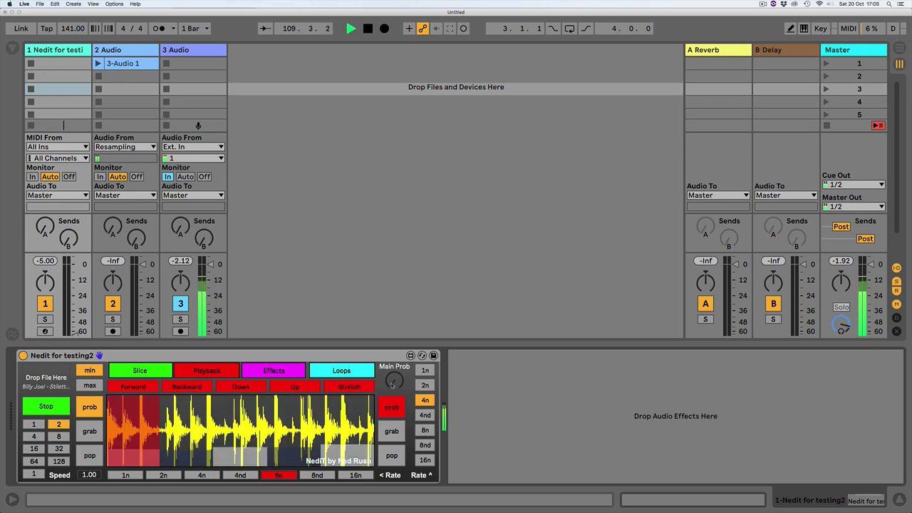
drag(393, 384, 392, 360)
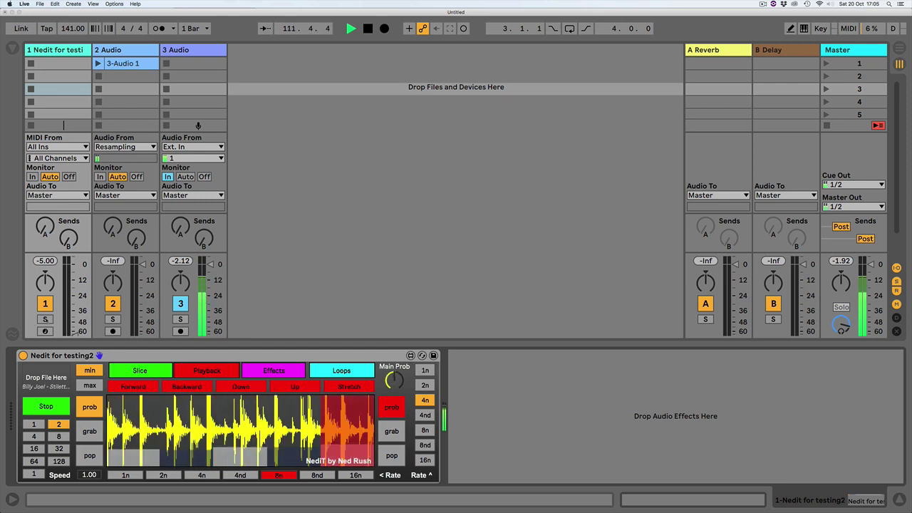
drag(69, 331, 74, 283)
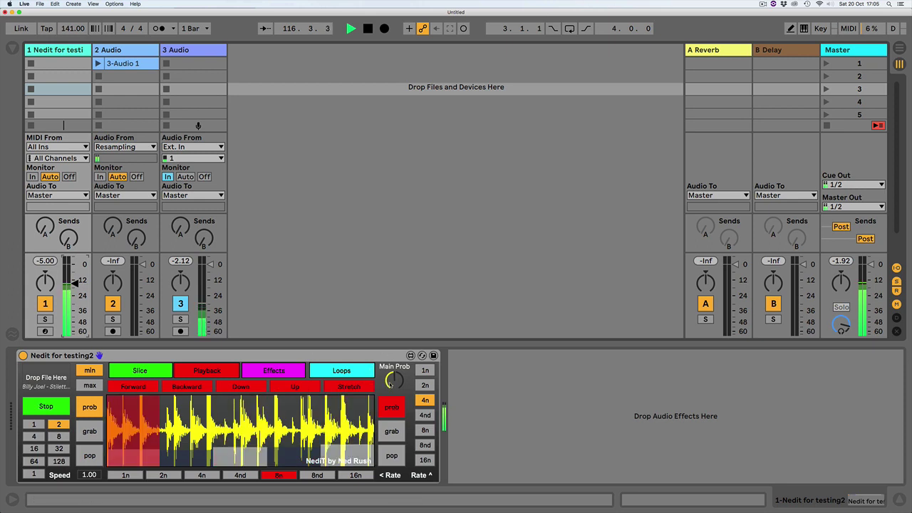
drag(393, 380, 394, 406)
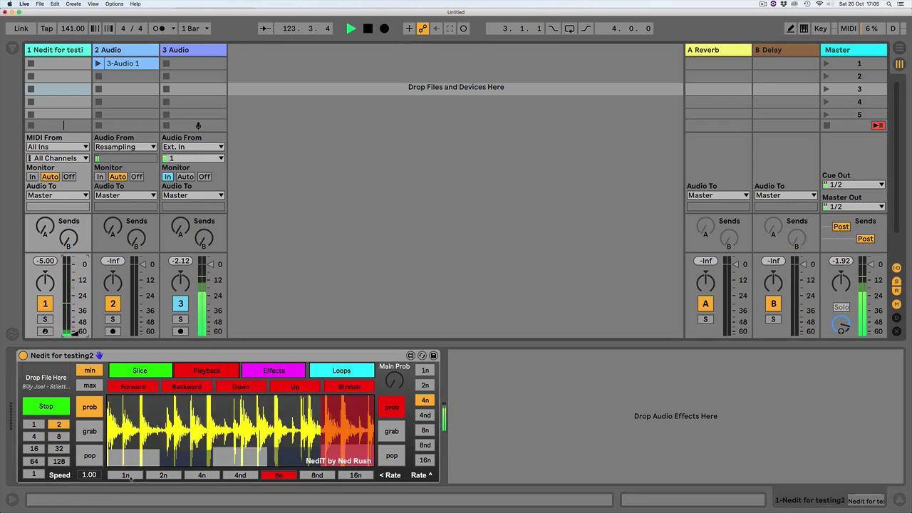
Step: Give the sections independent rates: 4n for Slice, 4nd for Effects and 16n for Loops
click(202, 475)
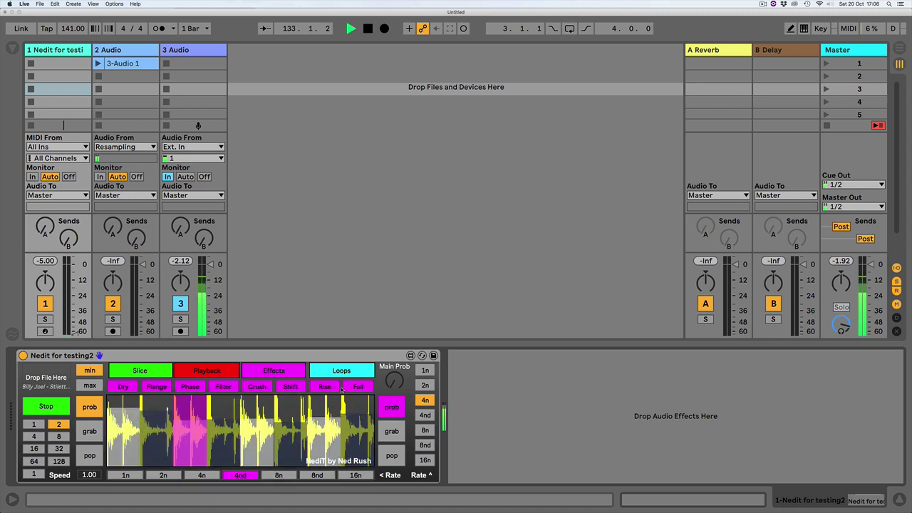
click(424, 412)
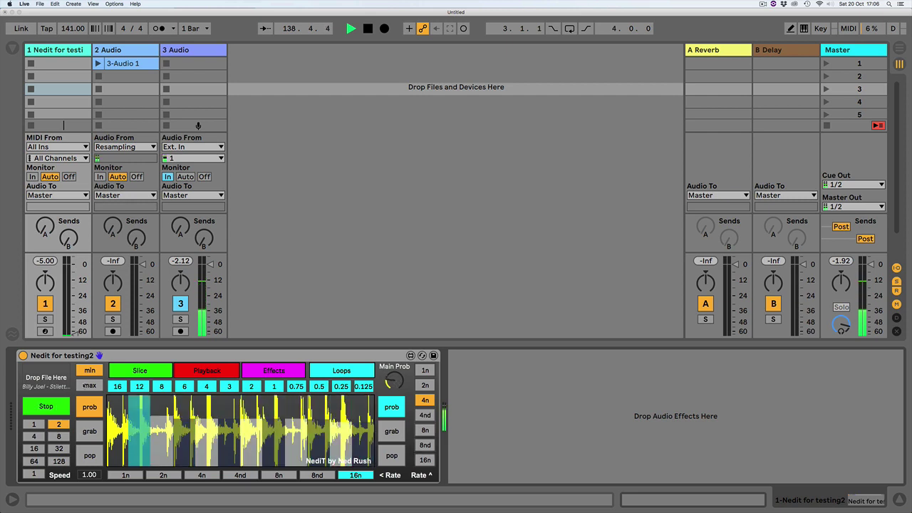
Step: Switch all probability sliders between max and min twice, finishing on min
click(90, 384)
click(90, 370)
click(89, 385)
click(90, 371)
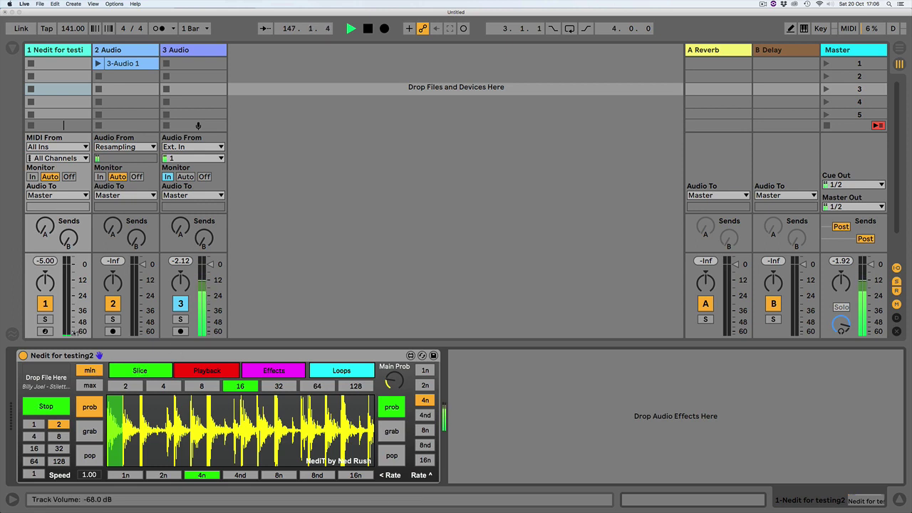
Step: Raise the Nedit track's volume, with Main Prob at maximum and the Slice section in pop mode
drag(74, 291, 74, 286)
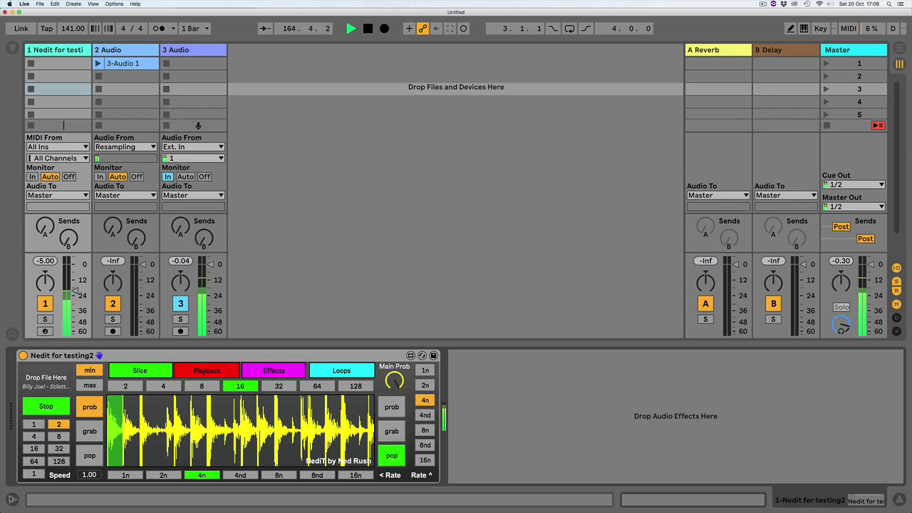
Step: Show the Info View, set the loop length to 4 and the slice count to 4, and hide the Info View again
click(12, 498)
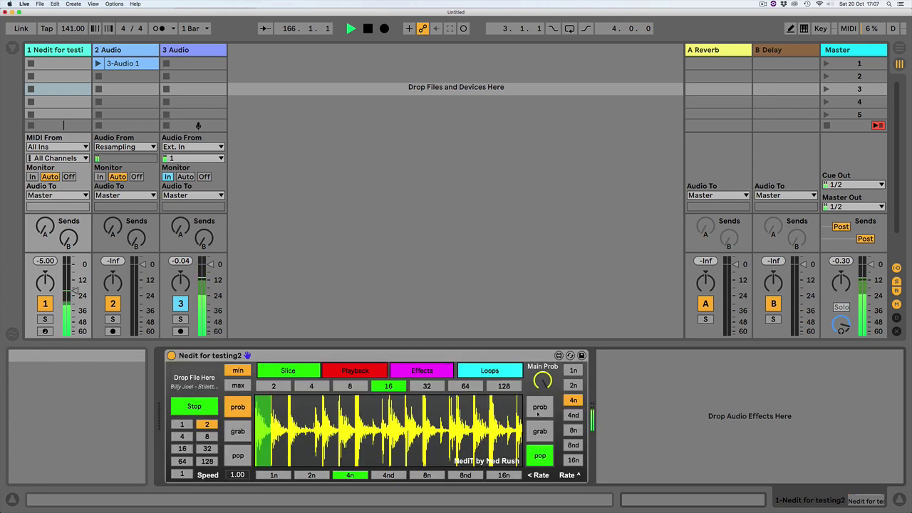
click(187, 436)
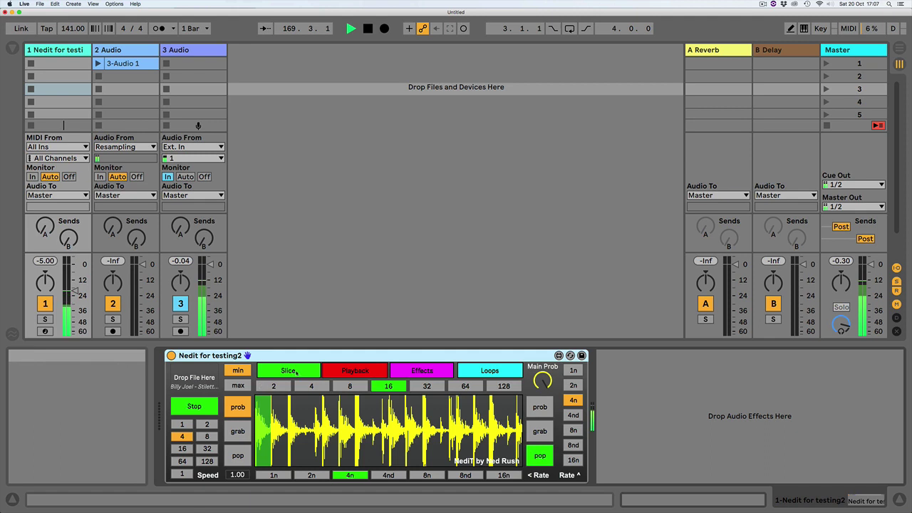
click(311, 386)
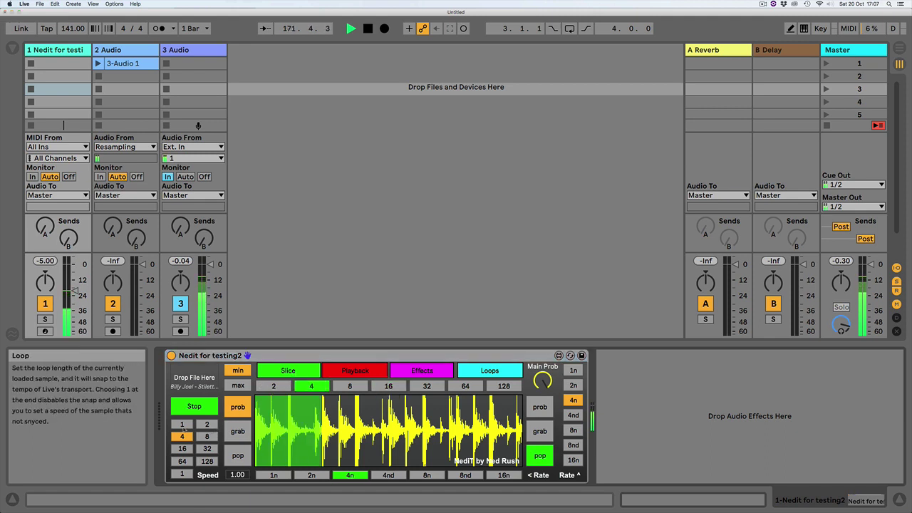
key(shift+question)
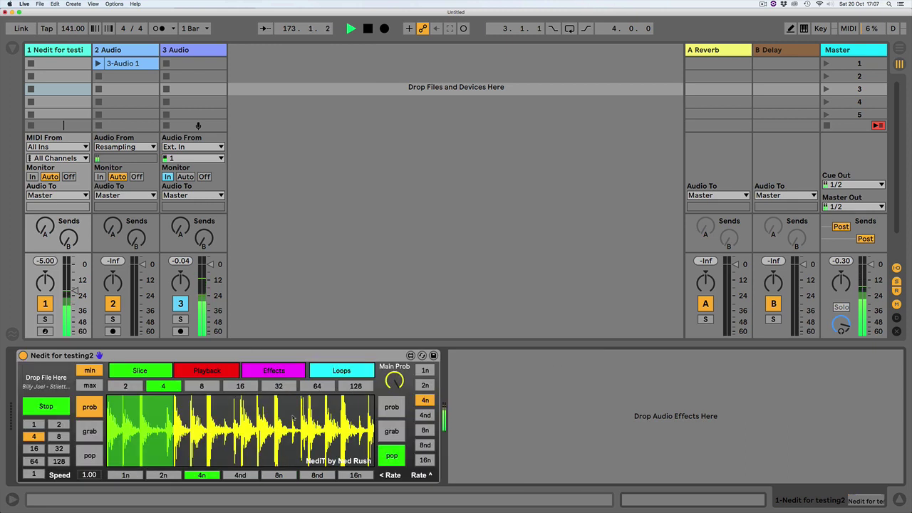
Step: Set the Slice section to prob mode with a loop length of 2 and 16 slices, and show the Loops section
click(389, 409)
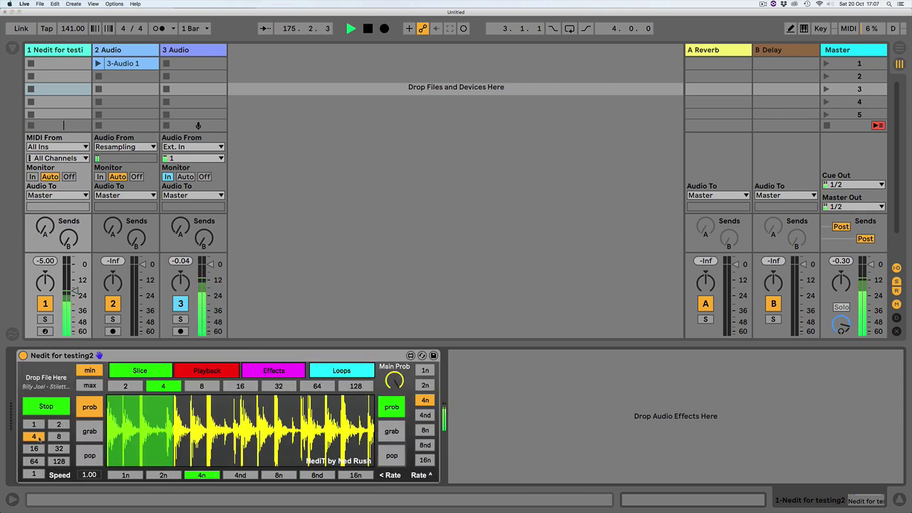
click(58, 424)
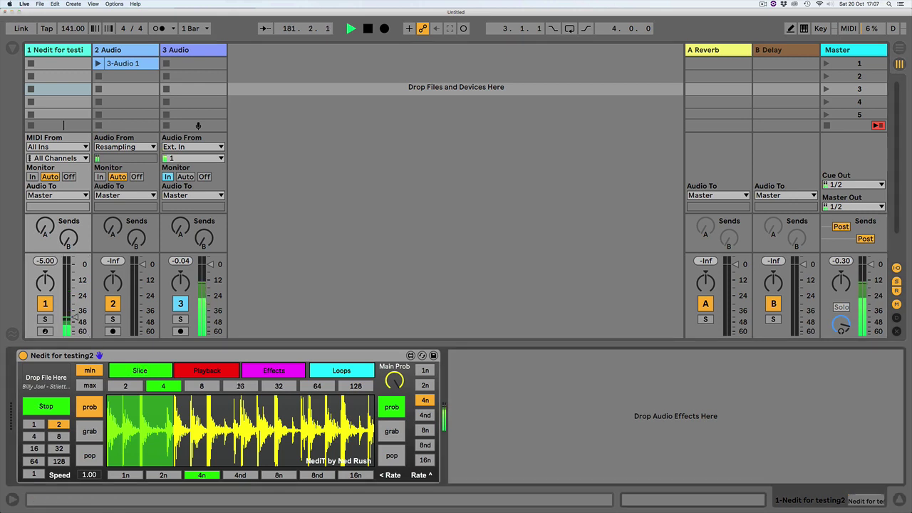
click(240, 385)
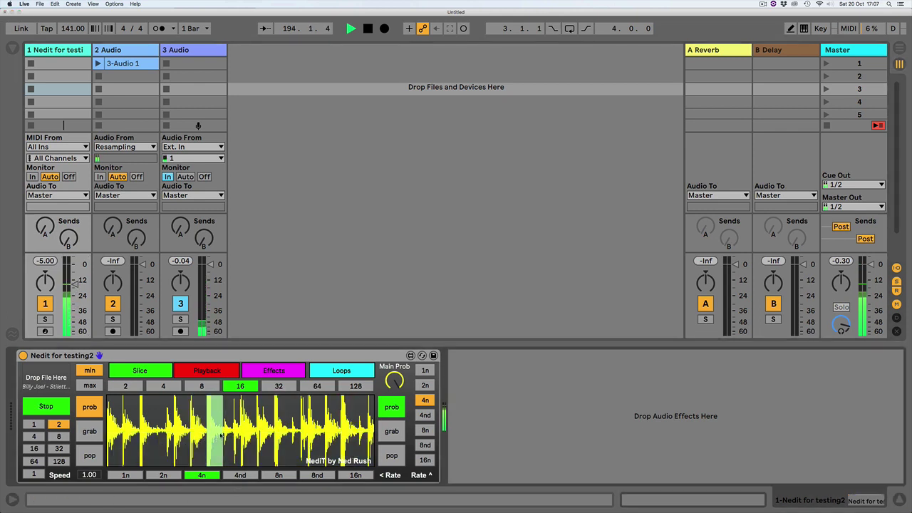
click(325, 371)
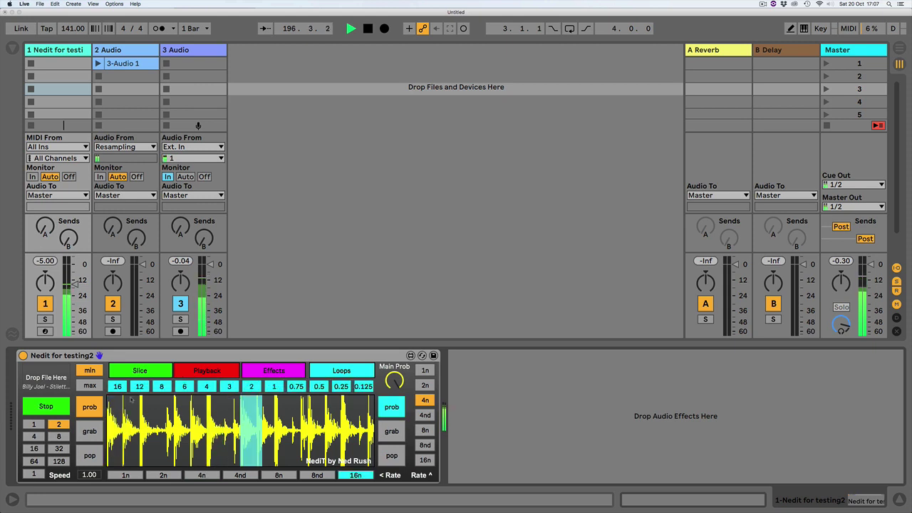
Step: Raise the Nedit track's volume and cycle the Slice section's rate through 8n, 16n and 4n, finishing on 2n
click(137, 374)
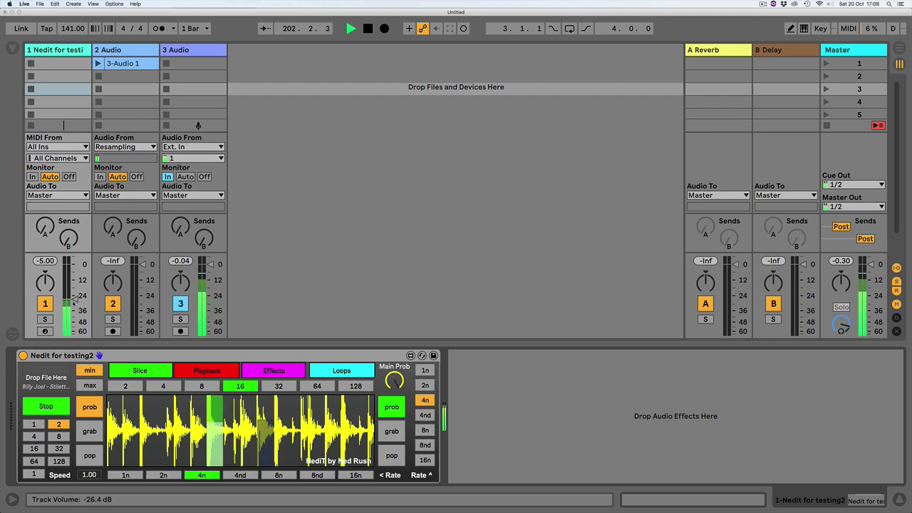
click(75, 285)
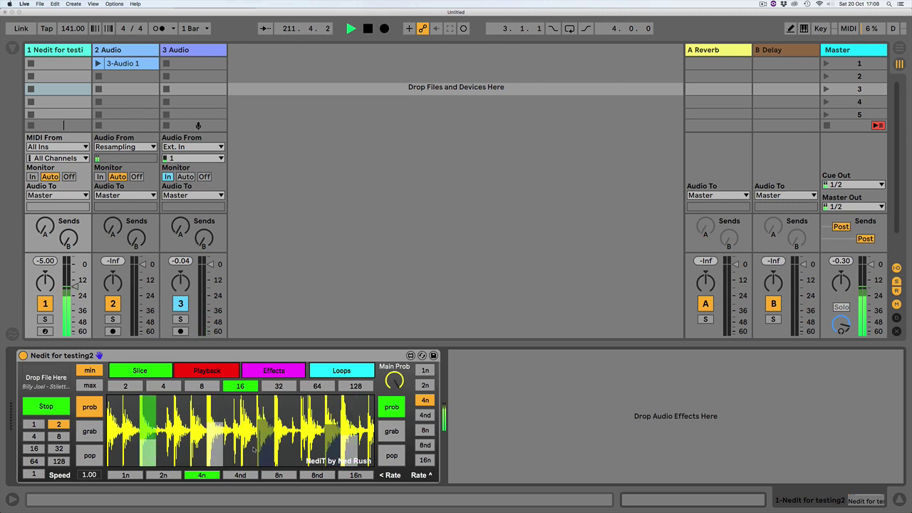
click(278, 475)
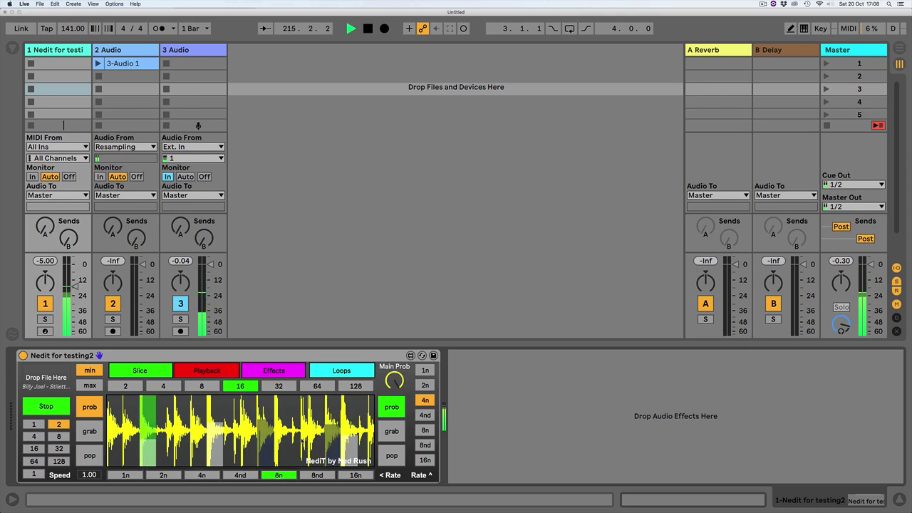
click(352, 475)
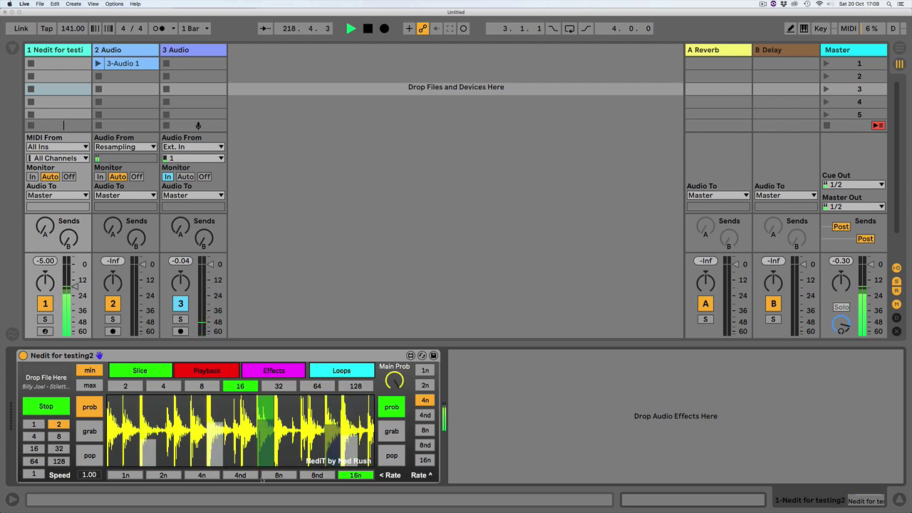
click(201, 475)
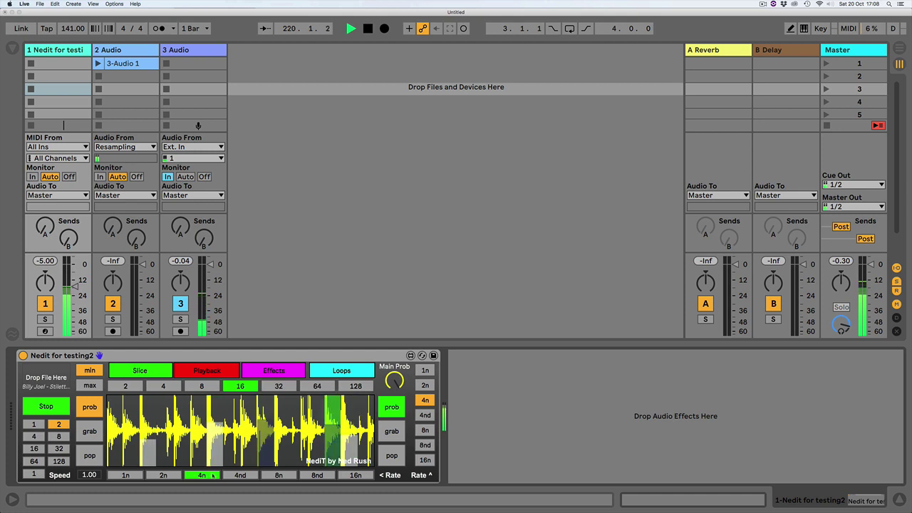
click(164, 475)
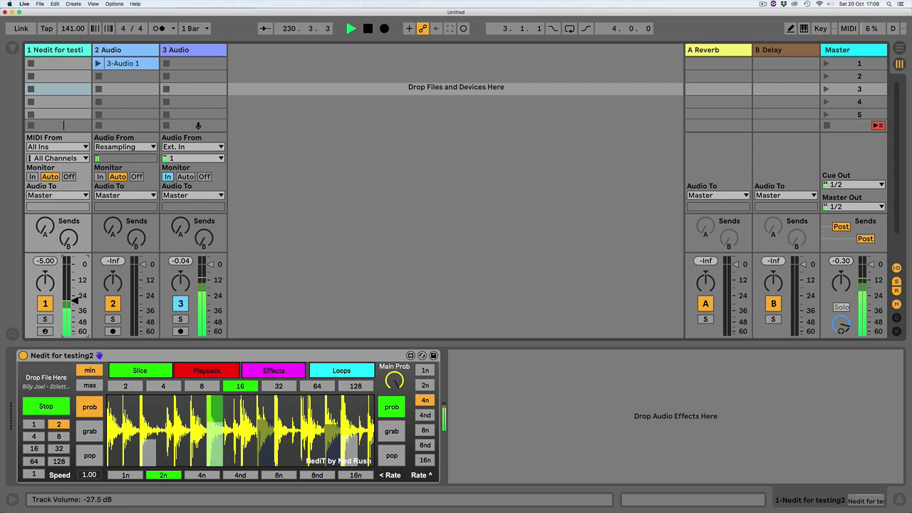
Step: Raise the Nedit track's volume and set the Slice section to grab mode at an 8n rate
drag(74, 300, 74, 295)
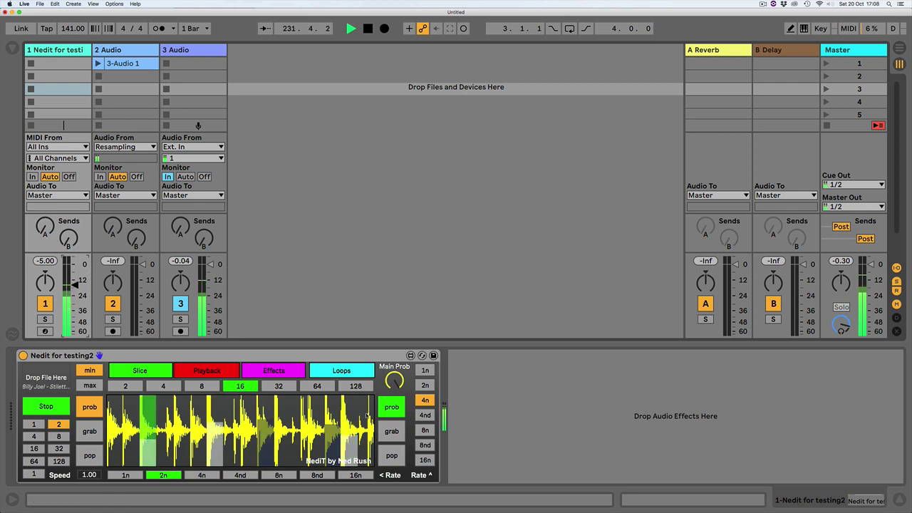
click(391, 431)
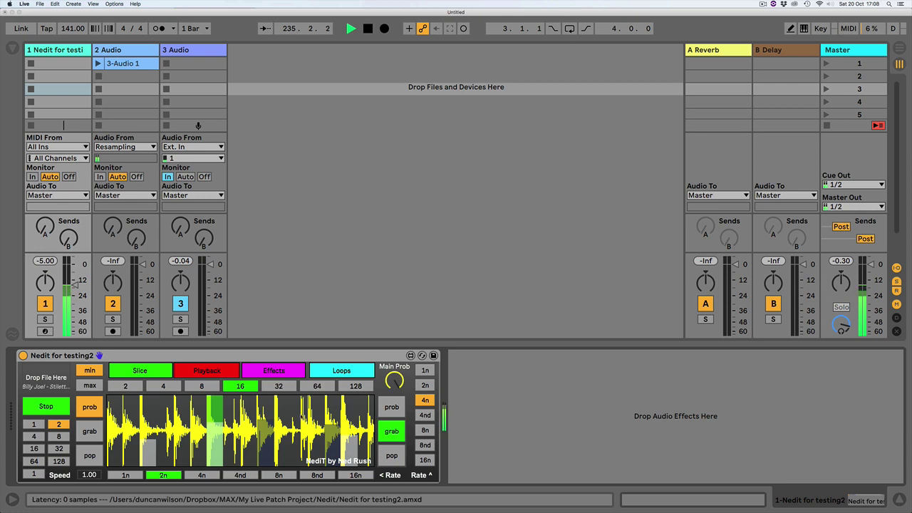
click(279, 475)
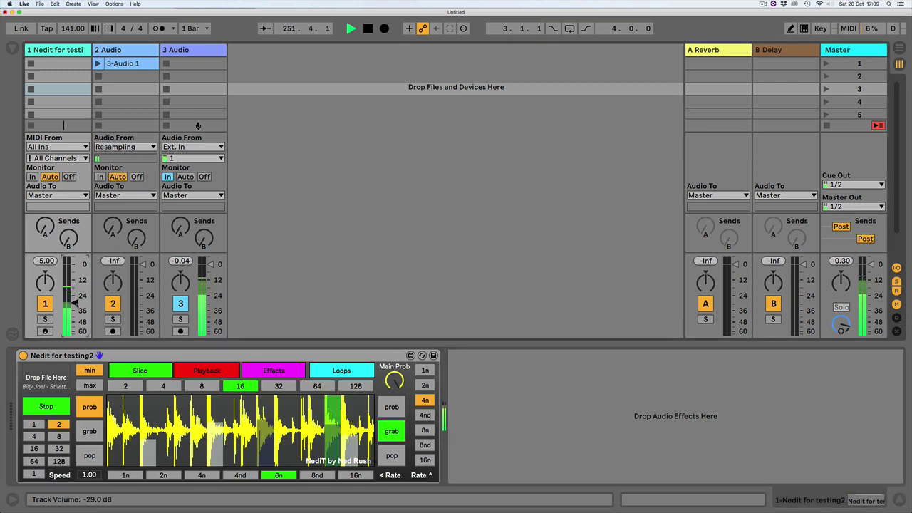
Step: Examine the mode and rate settings of the Playback, Effects and Loops sections, and return to the Slice section
click(207, 370)
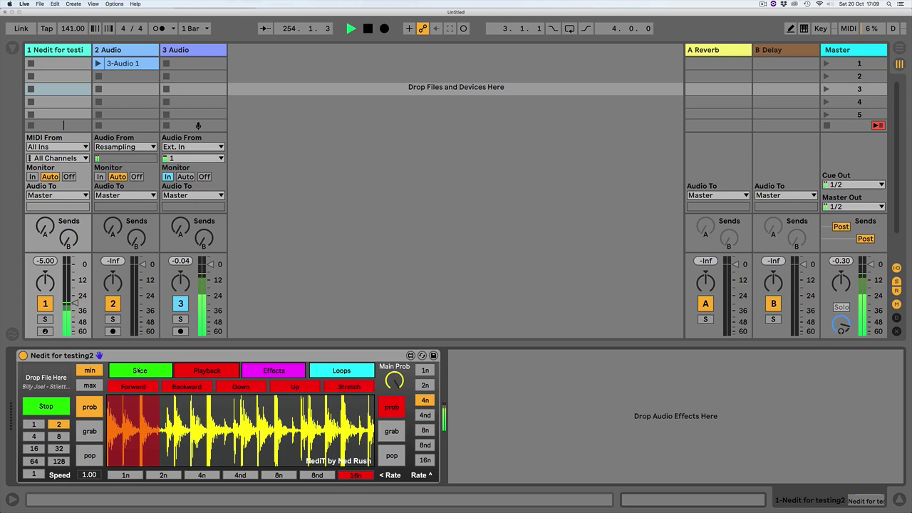
click(139, 371)
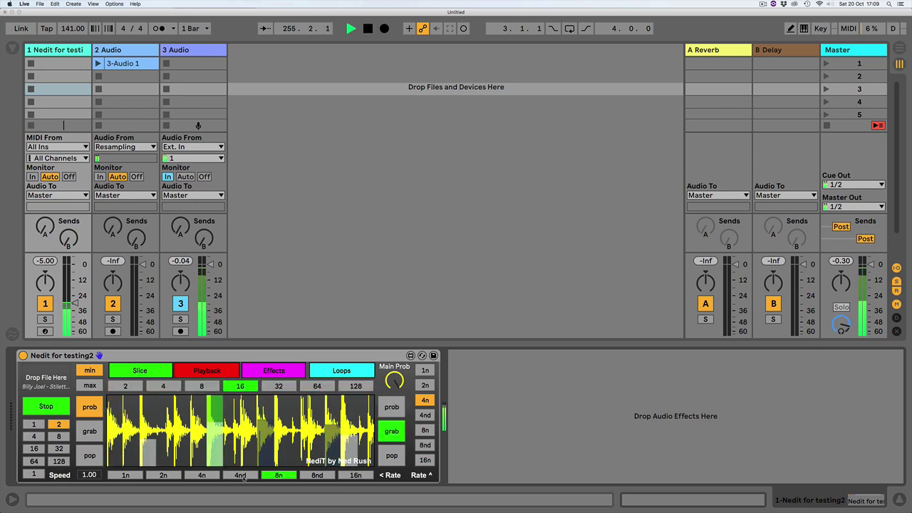
click(212, 369)
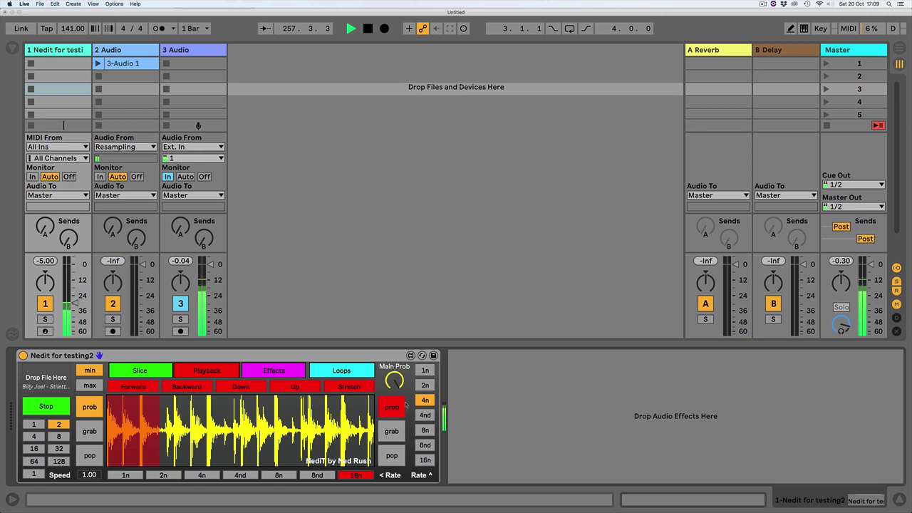
click(280, 373)
click(336, 372)
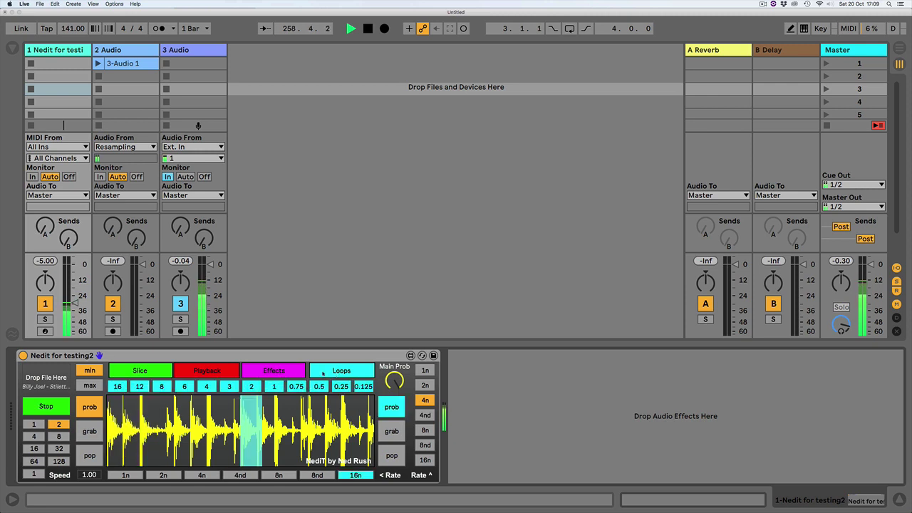
click(212, 371)
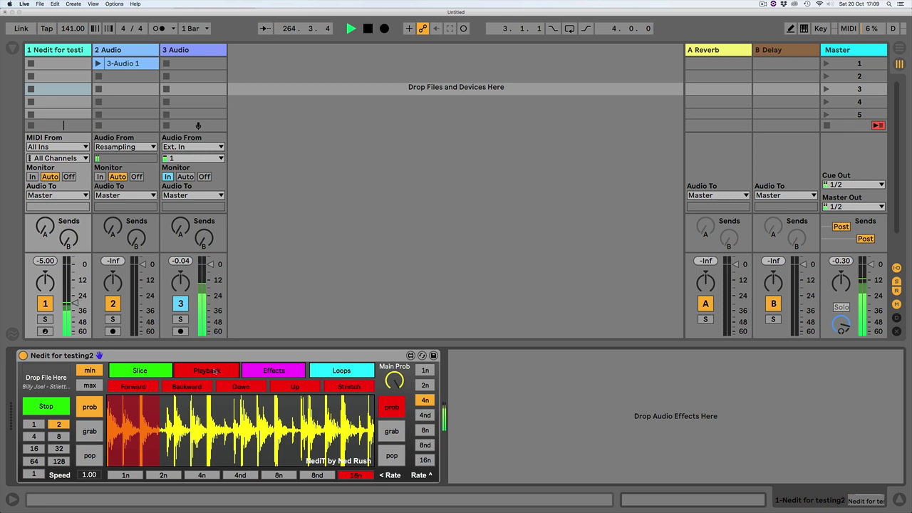
click(275, 371)
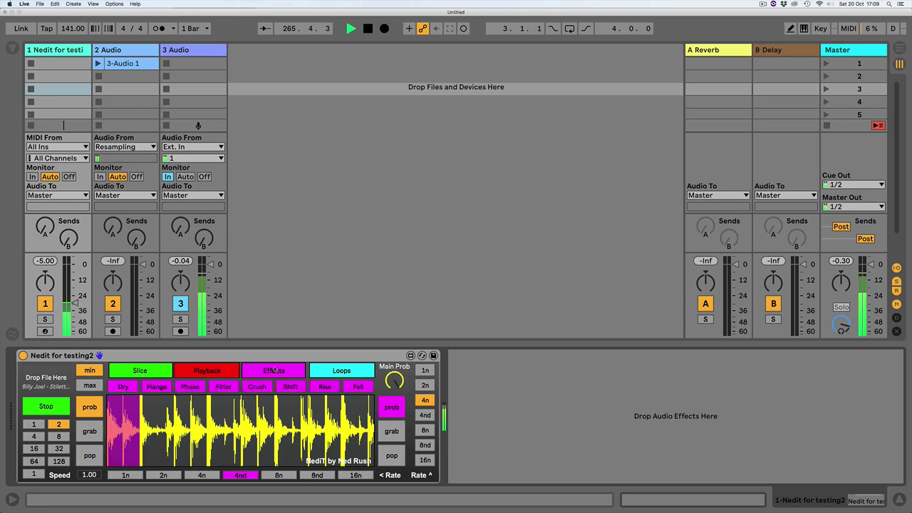
click(132, 372)
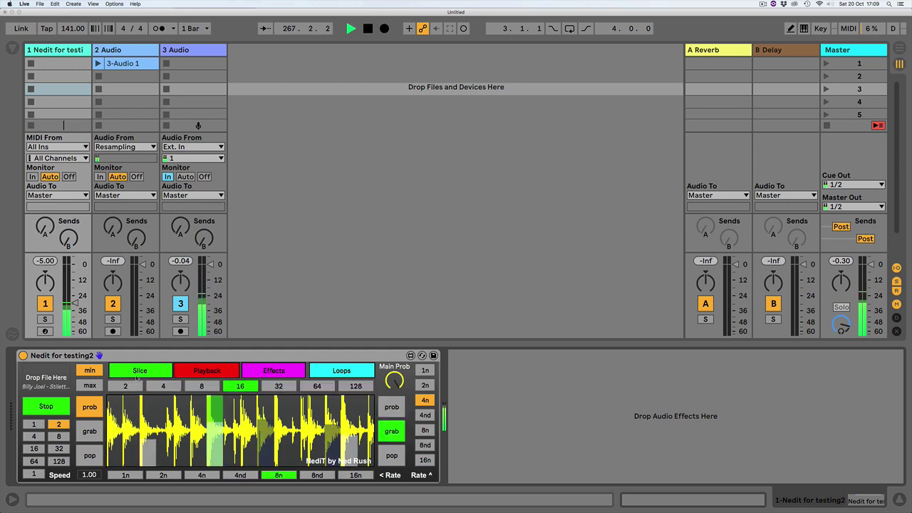
Step: Set the Slice section to pop mode and adjust the Nedit track's volume, finishing at about -22 dB
click(391, 456)
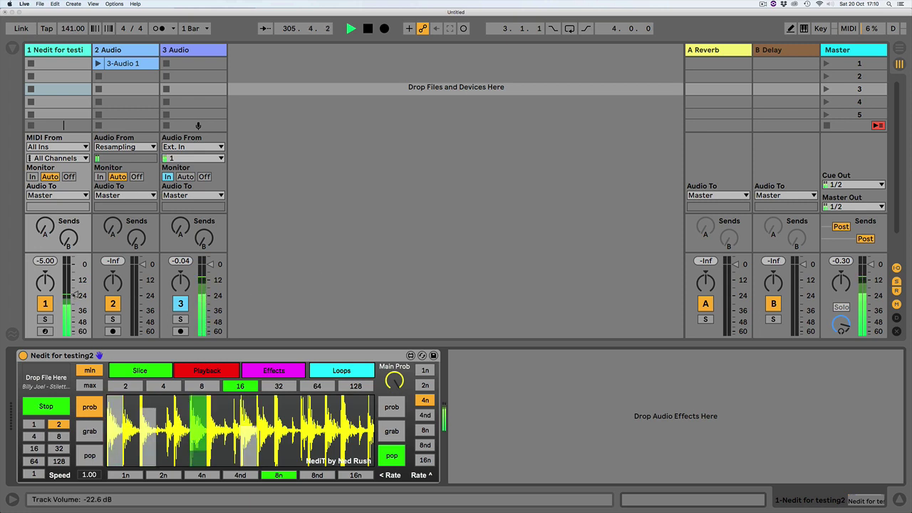
drag(76, 294, 83, 291)
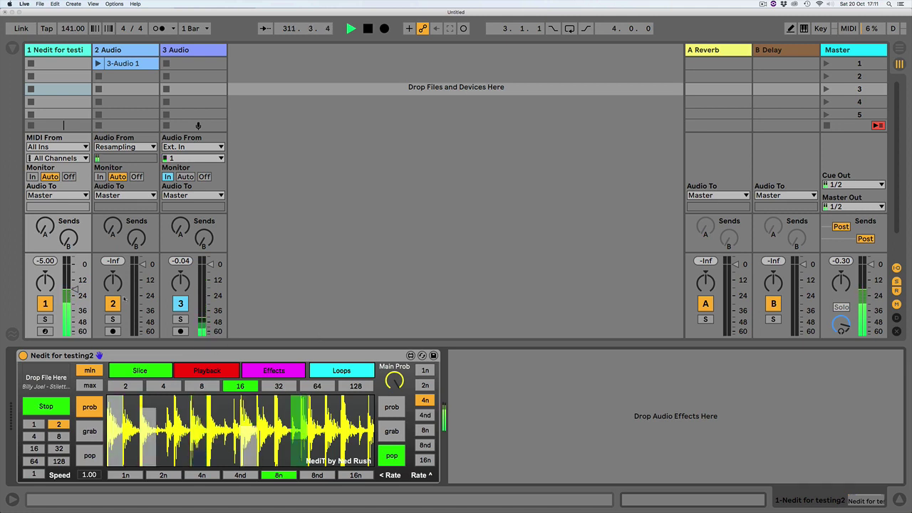
drag(75, 289, 73, 284)
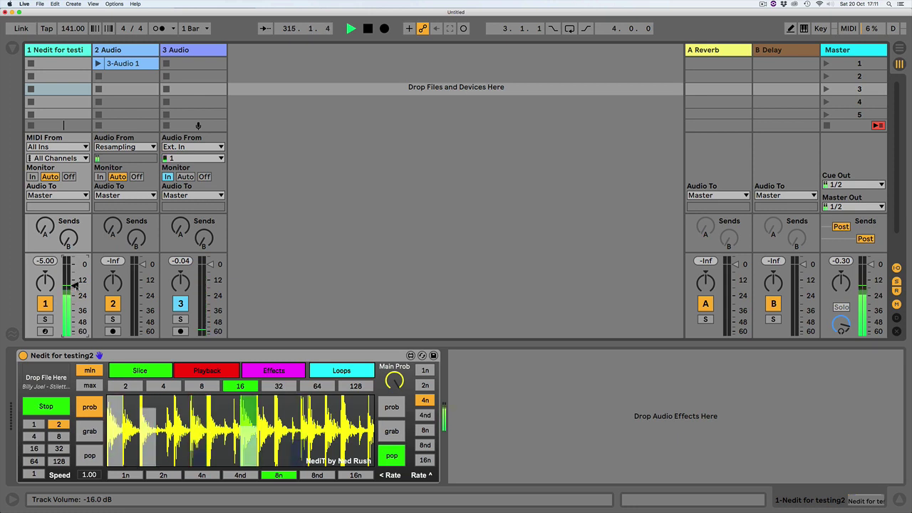
drag(74, 285, 75, 293)
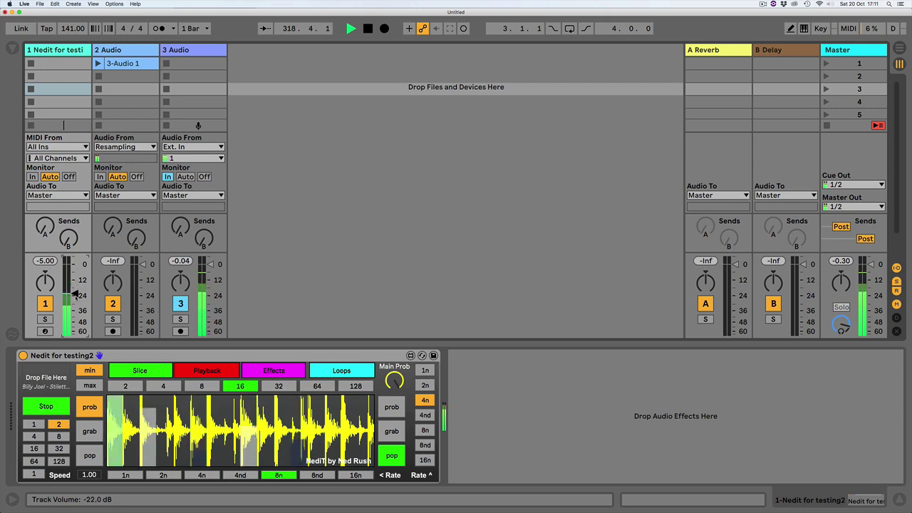
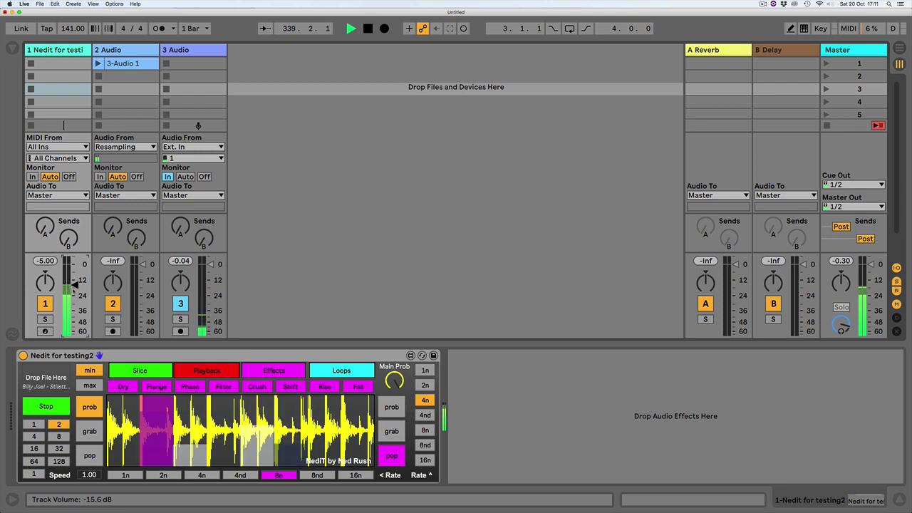
Step: Lower the Nedit track's volume and show the Loops section
drag(74, 283, 74, 296)
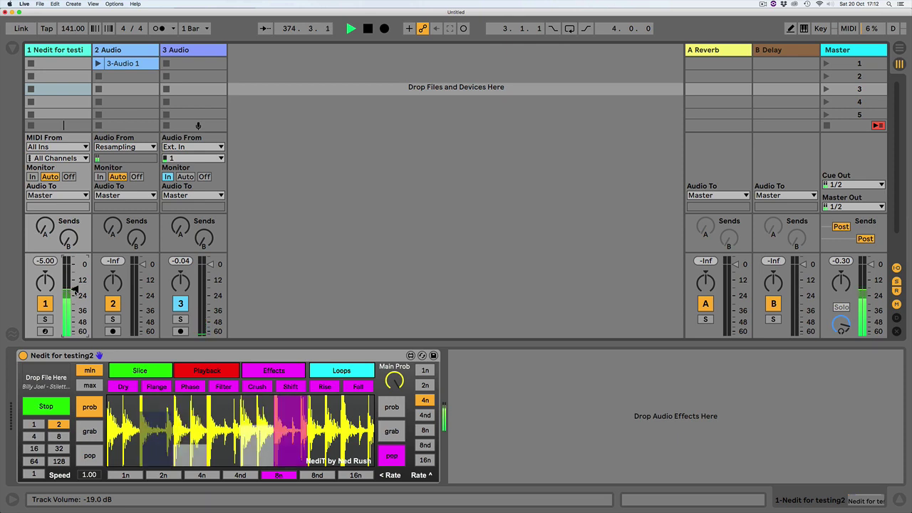
click(346, 372)
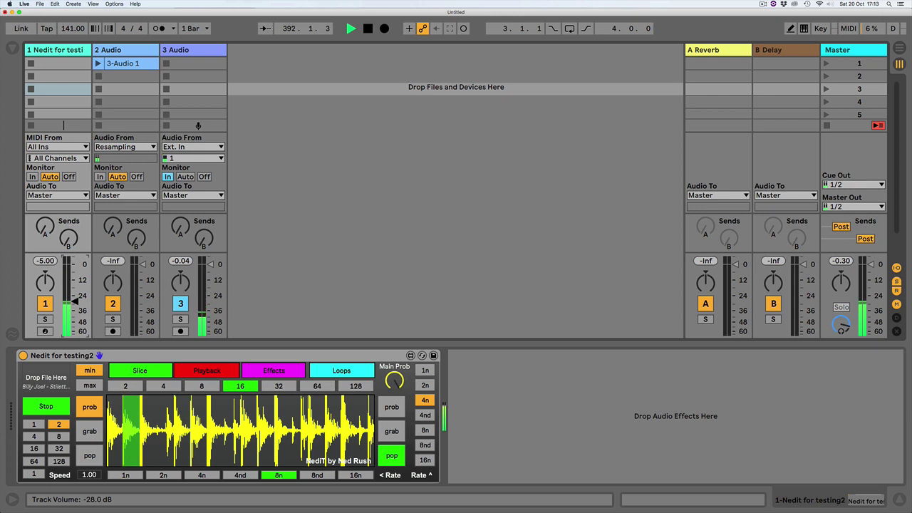
click(339, 370)
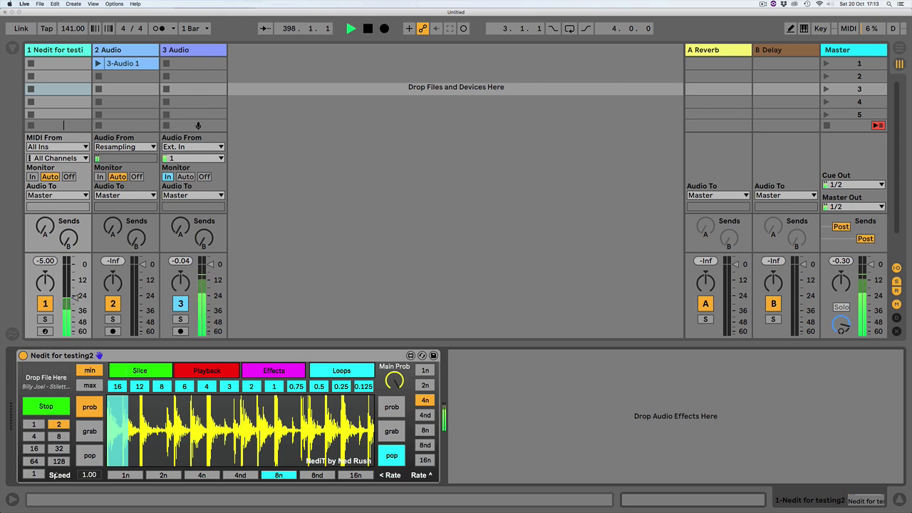
Step: Switch Nedit to manual speed control, raise the speed to 8.00, and return to a loop length of 2
click(33, 474)
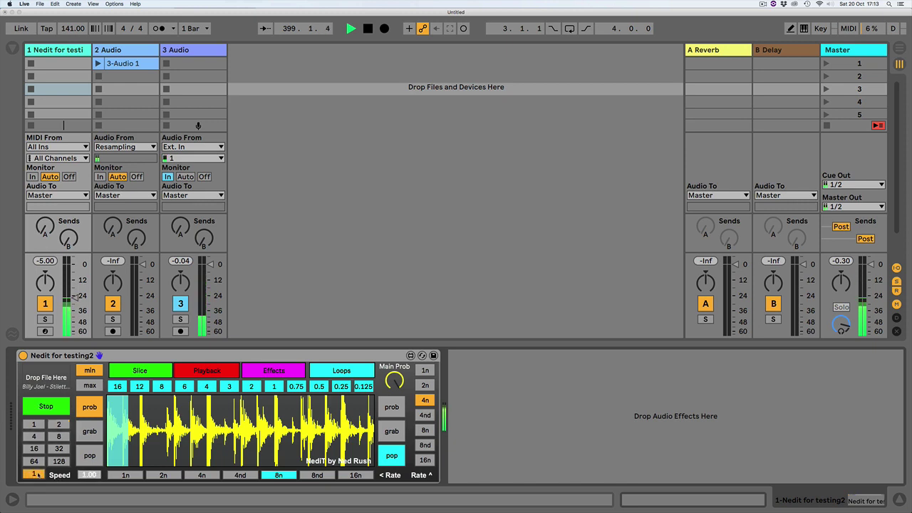
drag(89, 474, 89, 442)
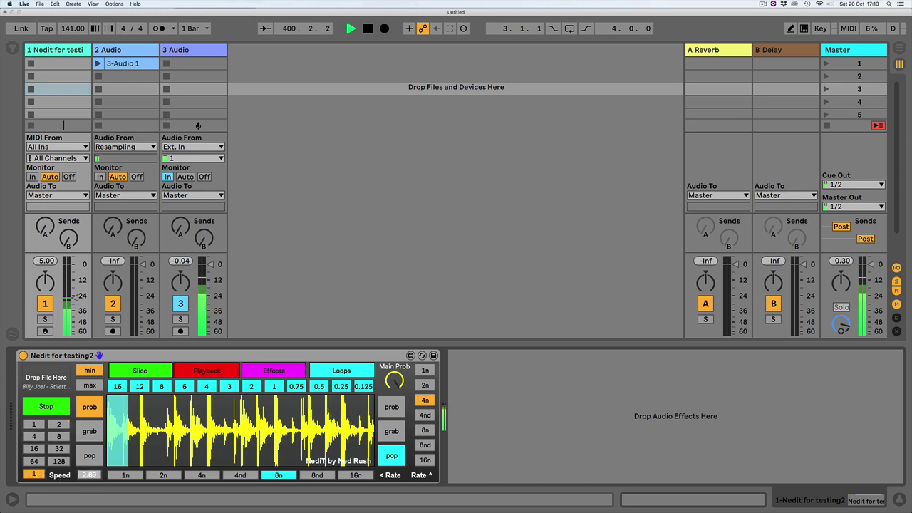
drag(89, 475, 89, 463)
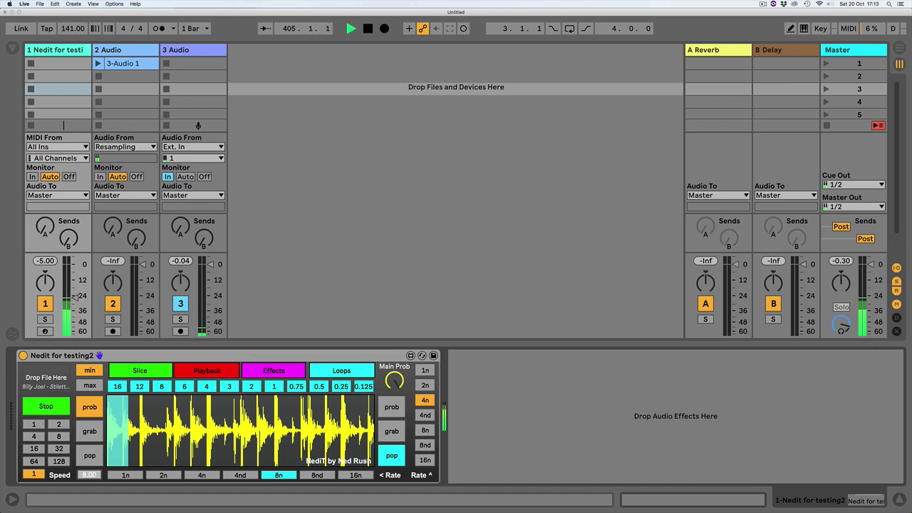
click(57, 424)
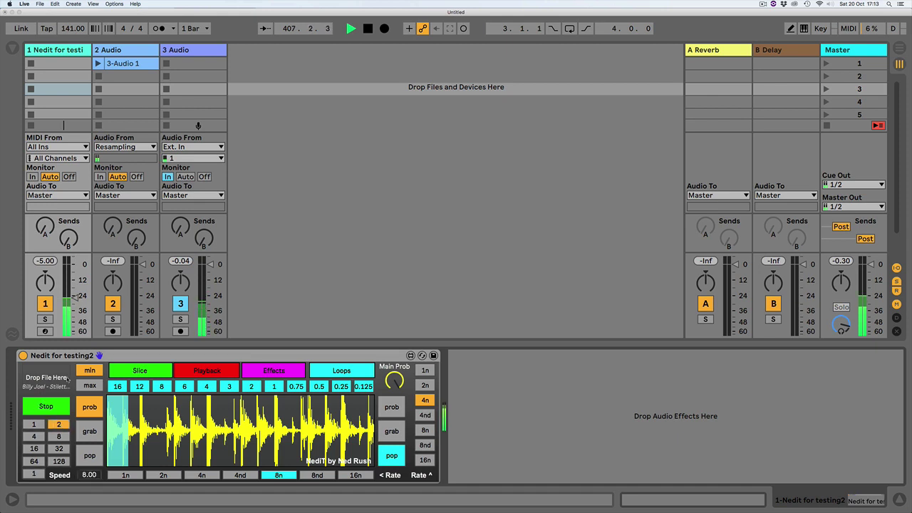
Step: Stop Nedit's playback, then open and launch the 3-Audio 1 clip on track 2
click(45, 405)
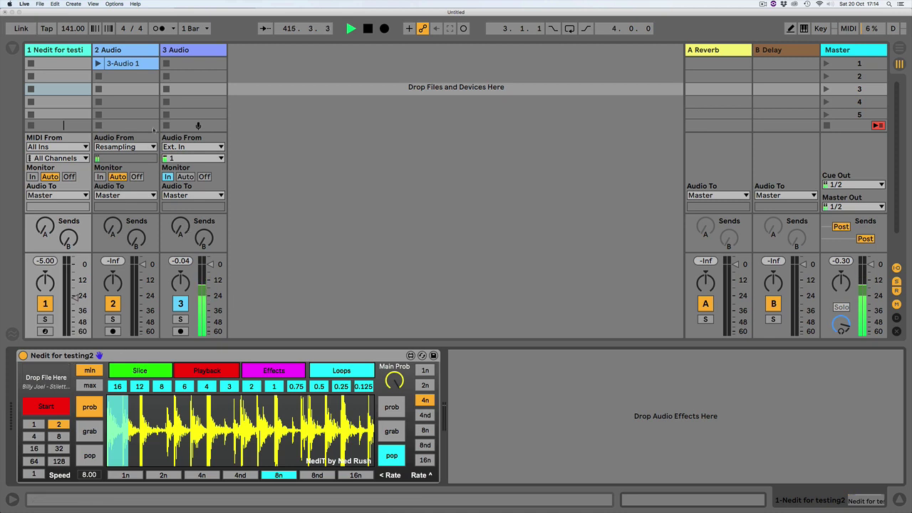
double_click(123, 63)
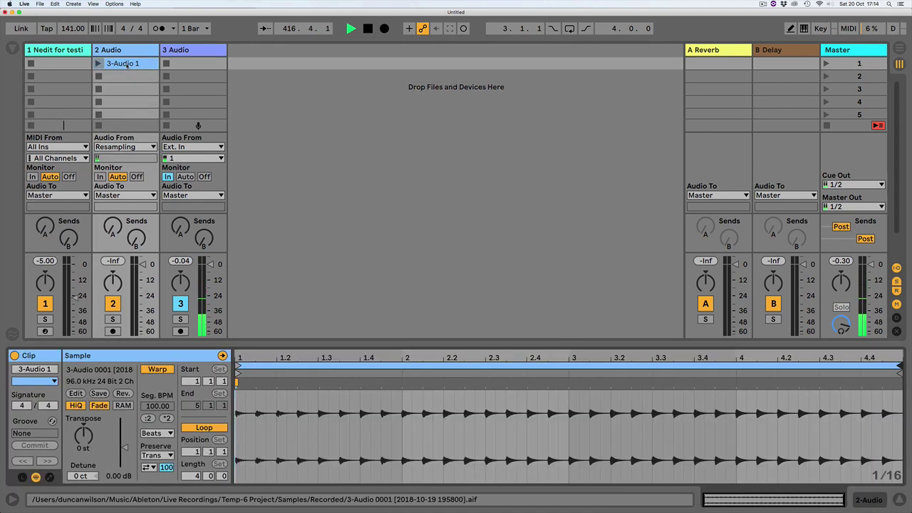
click(99, 64)
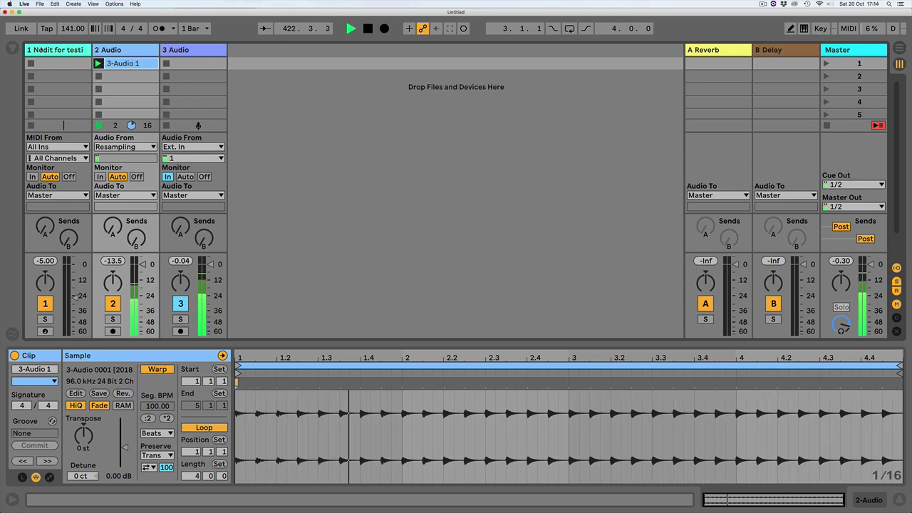
Step: Show the Nedit device again and load the 3-Audio 1 clip into it as its sample
click(59, 50)
double_click(60, 50)
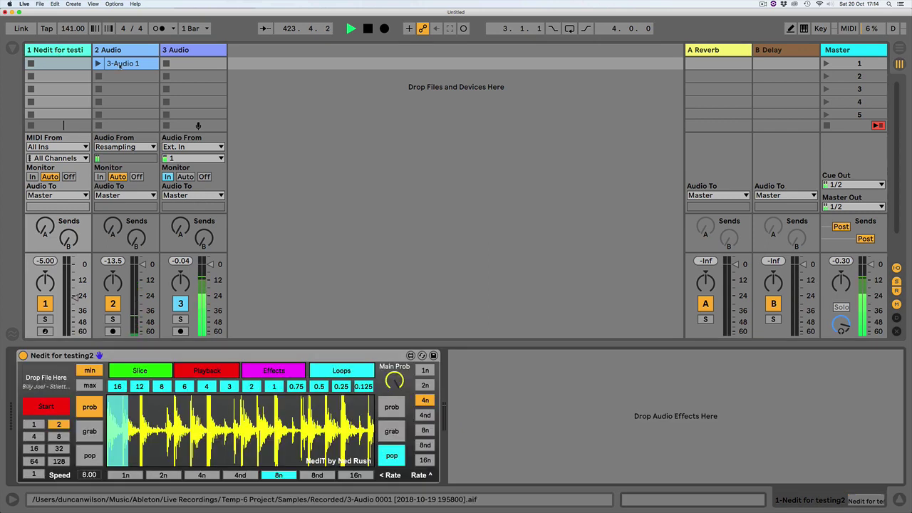
drag(68, 385, 51, 371)
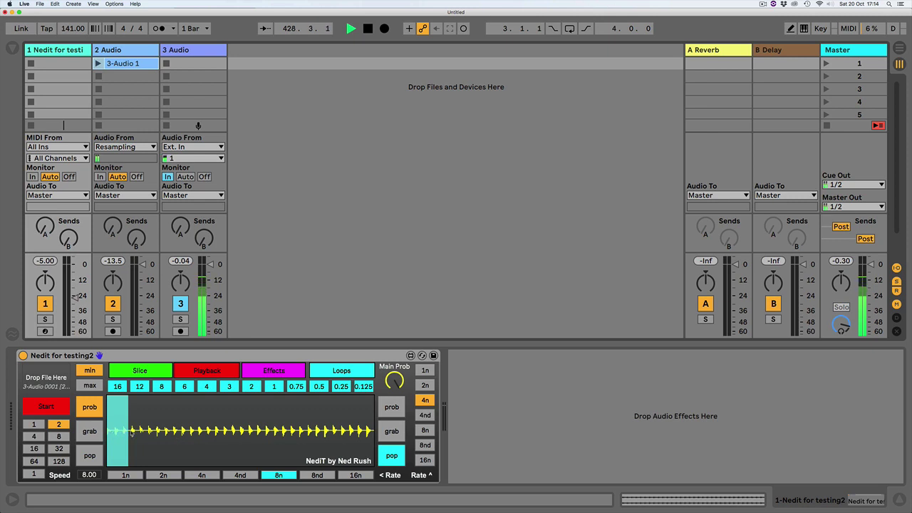
Step: Show the Slice section and try a slice count of 64, finishing on 32
click(144, 366)
click(317, 386)
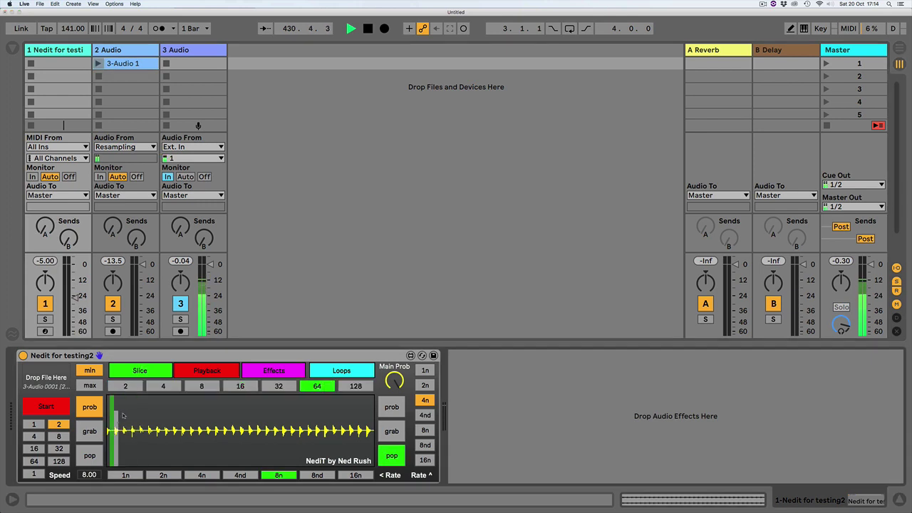
click(273, 390)
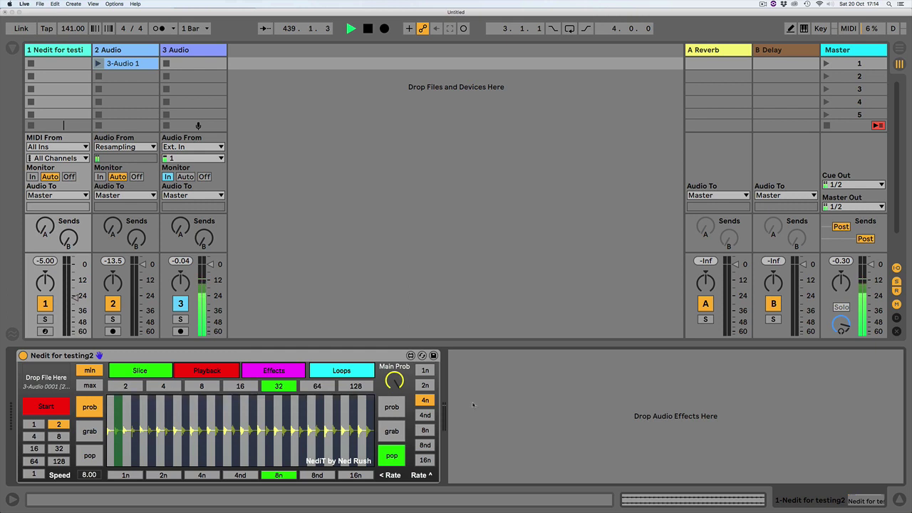
Step: Taper the slice probabilities down across the waveform and try prob, grab and pop for all sections, finishing on prob
mouse_move(114, 412)
mouse_down()
mouse_move(372, 430)
mouse_move(121, 413)
mouse_move(109, 423)
mouse_move(143, 420)
mouse_move(110, 407)
mouse_move(135, 427)
mouse_move(363, 431)
mouse_move(118, 421)
mouse_move(335, 415)
mouse_move(132, 406)
mouse_move(320, 405)
mouse_move(114, 413)
mouse_move(335, 420)
mouse_move(222, 427)
mouse_move(94, 419)
mouse_move(349, 399)
mouse_move(360, 420)
mouse_move(124, 416)
mouse_up()
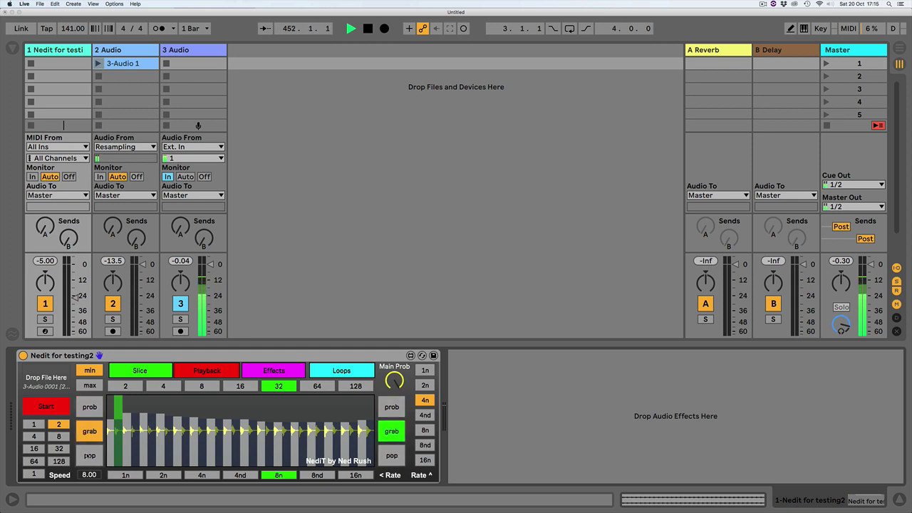
click(87, 412)
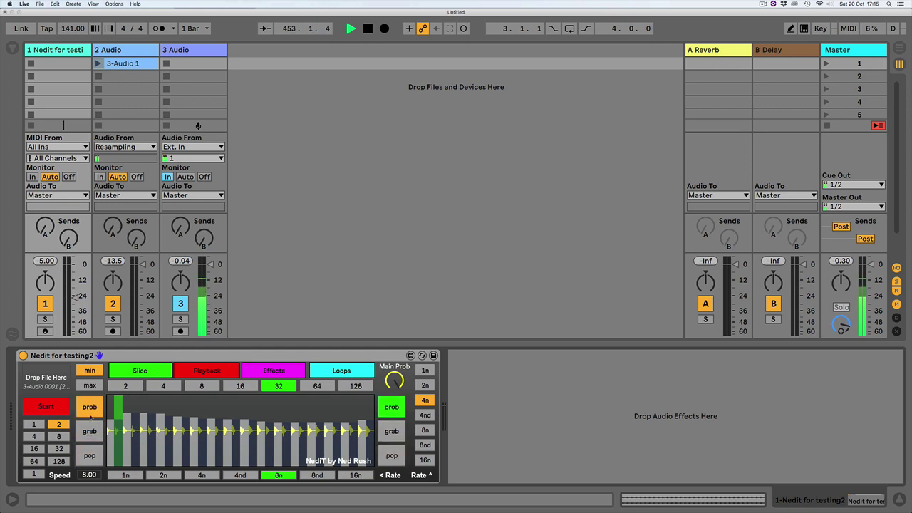
click(89, 431)
click(89, 455)
click(89, 431)
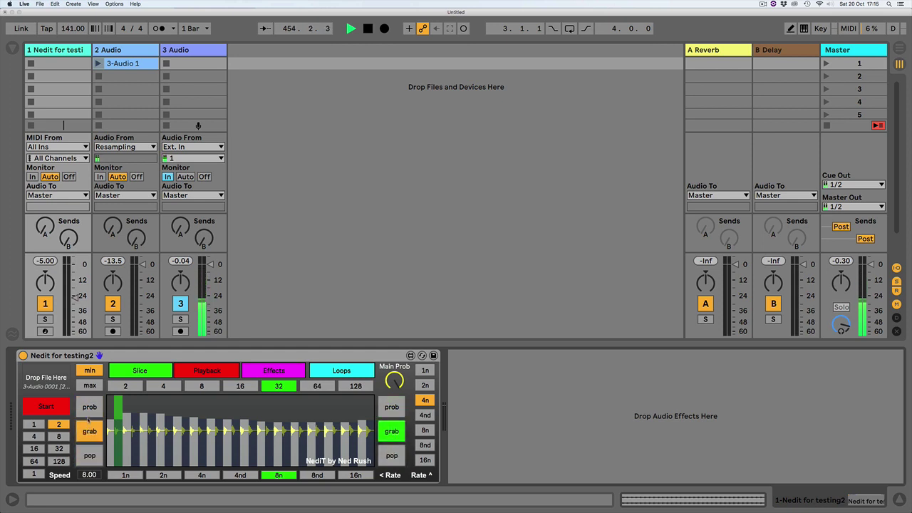
click(89, 407)
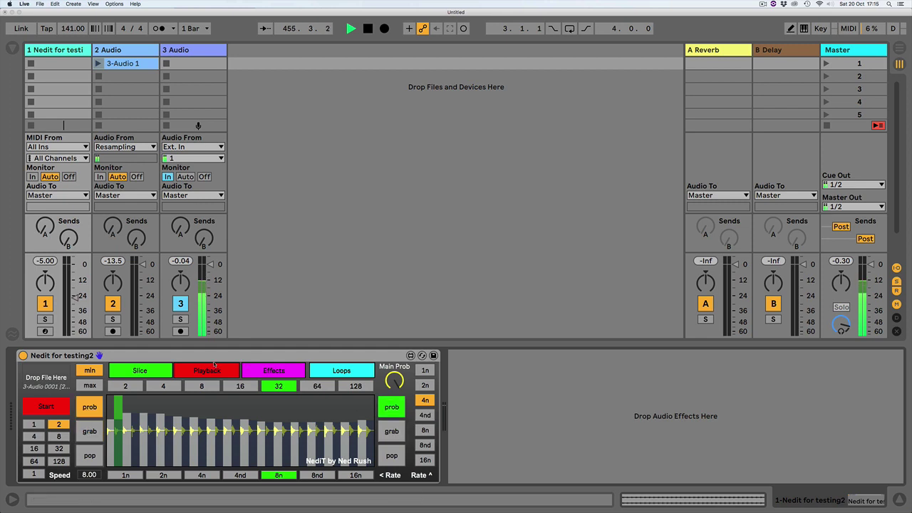
Step: Try grab and pop modes for all sections while checking Slice and Playback, finishing back on prob
click(217, 366)
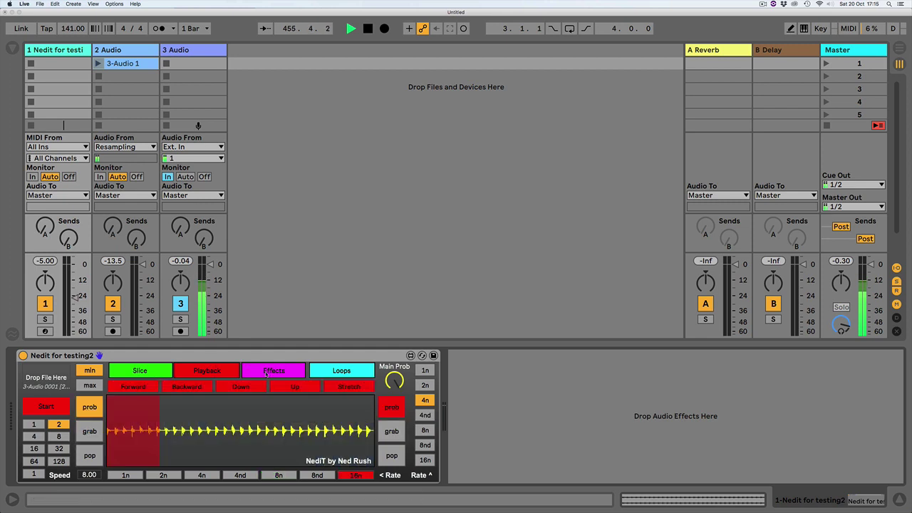
click(155, 370)
click(89, 431)
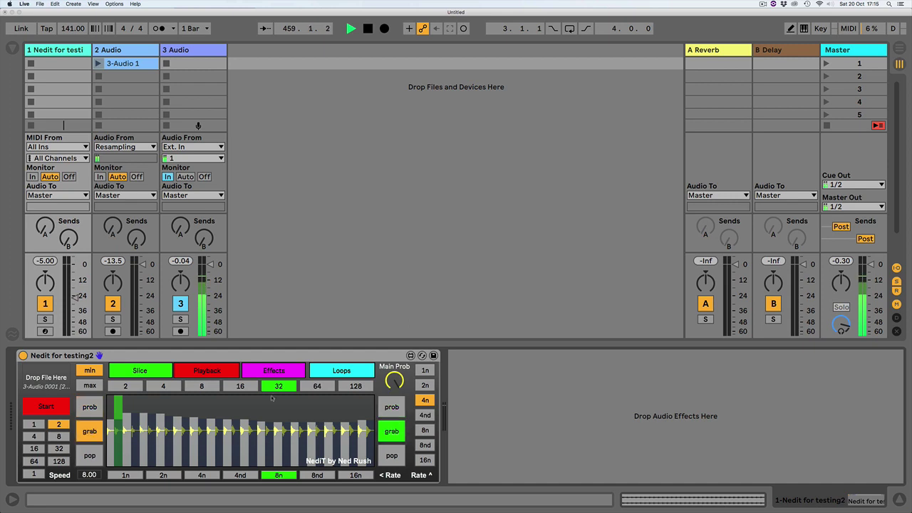
click(90, 456)
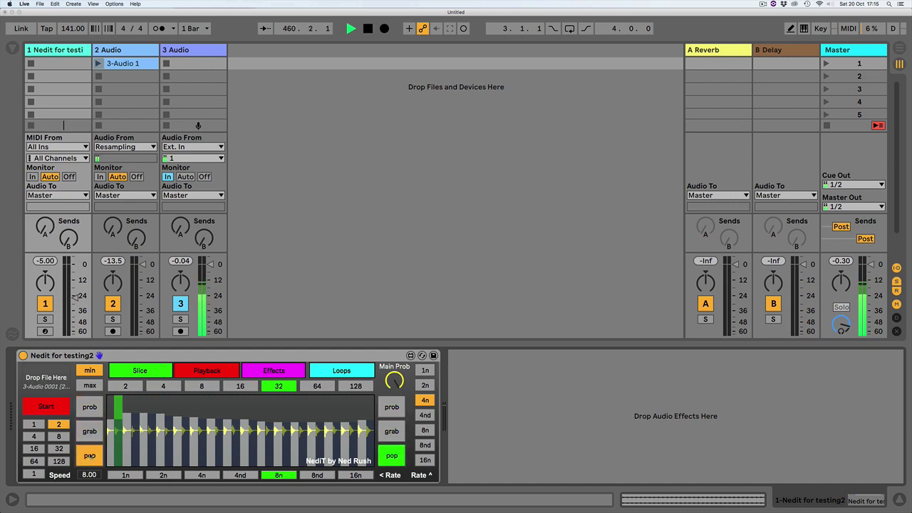
click(206, 371)
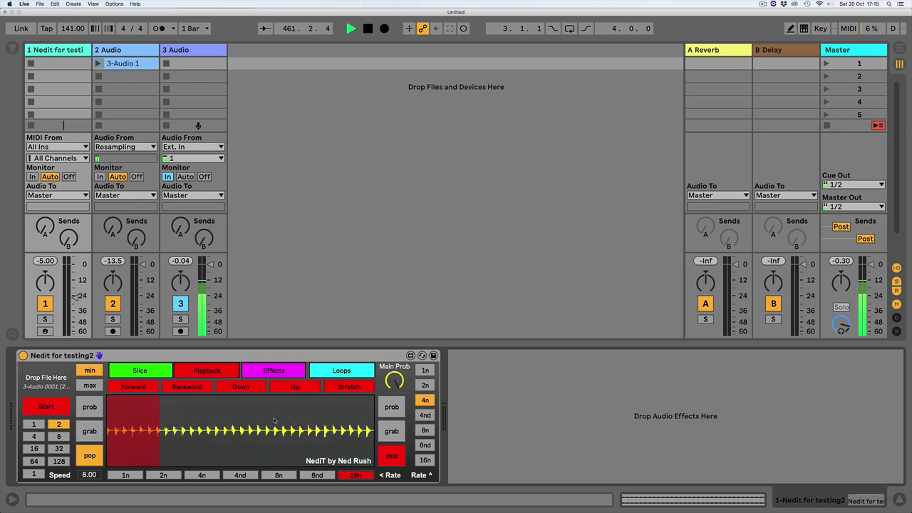
click(89, 407)
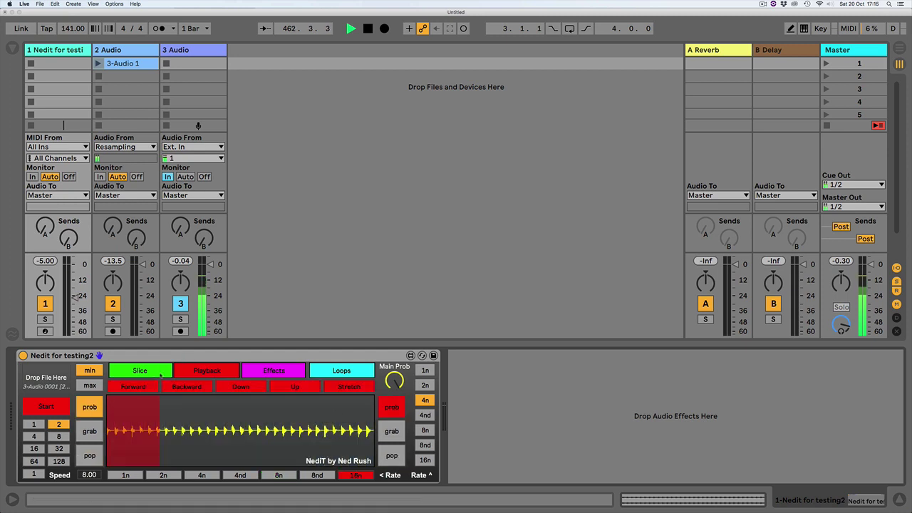
Step: Set all sections to max in grab mode, and briefly start and stop Nedit's playback
click(90, 385)
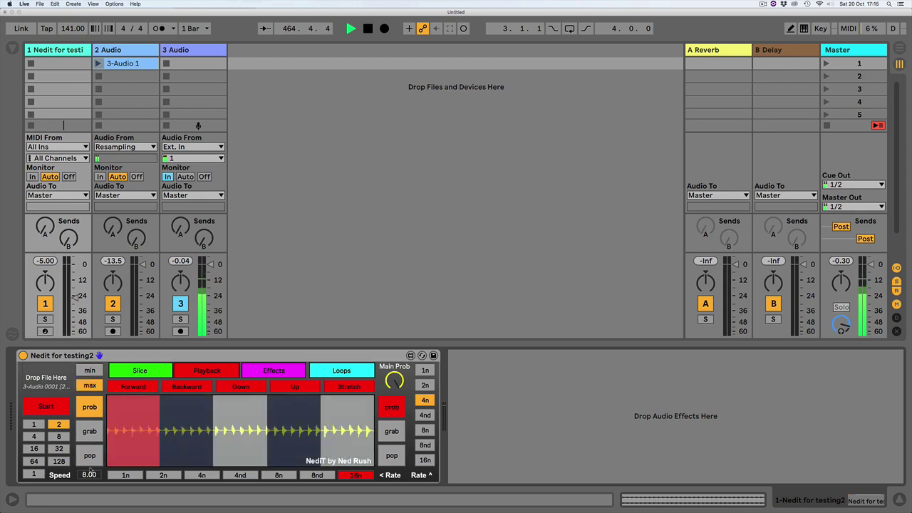
click(90, 432)
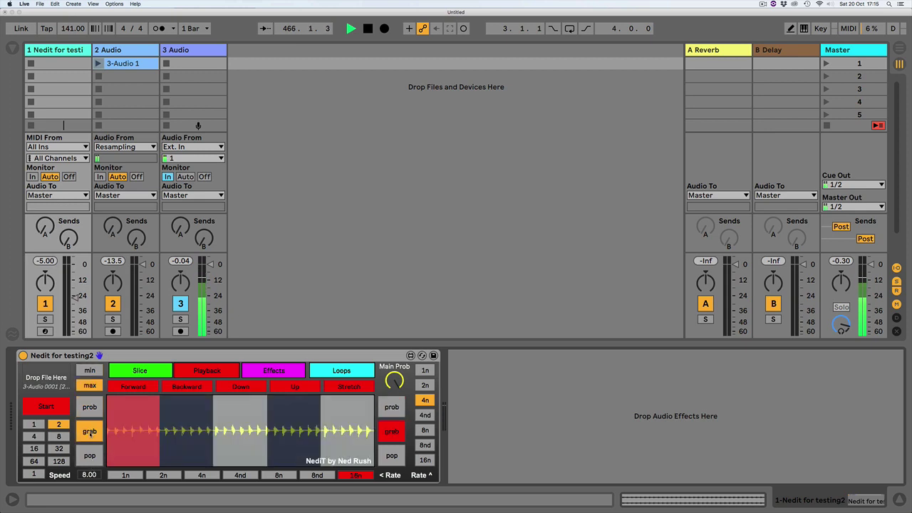
click(54, 412)
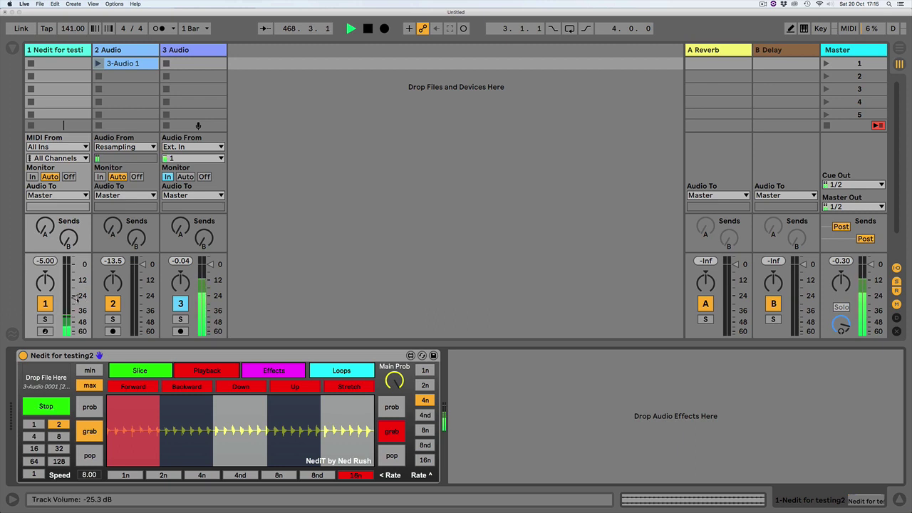
click(47, 407)
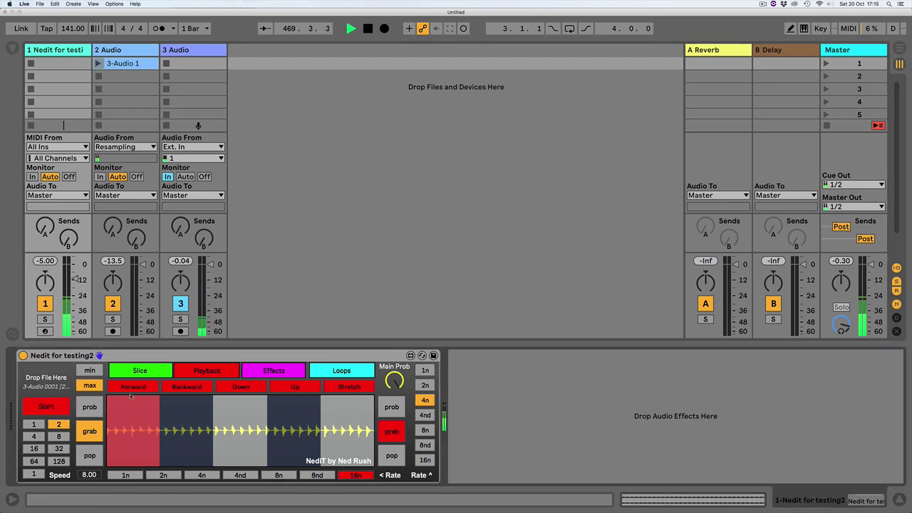
Step: Review the Slice, Playback and Loops sections, leaving only loop value 1 active, and set the tempo to 140.00 BPM
click(142, 370)
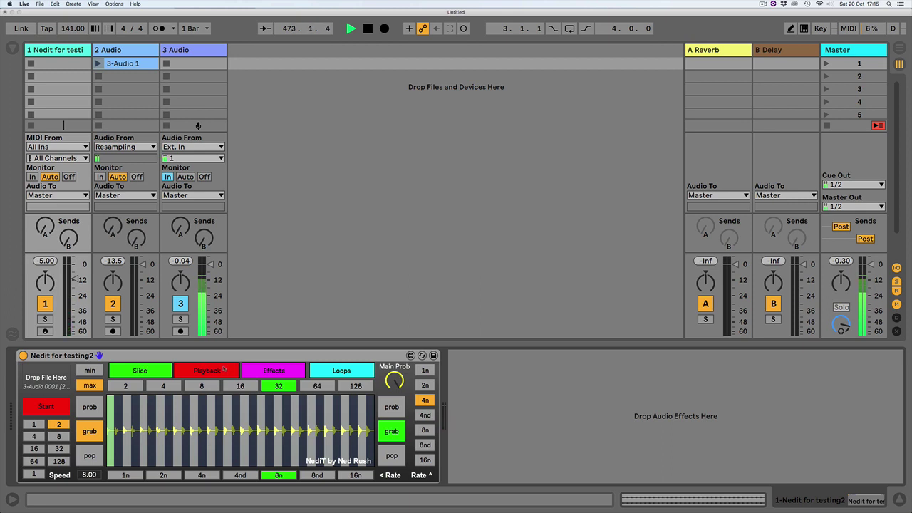
click(206, 370)
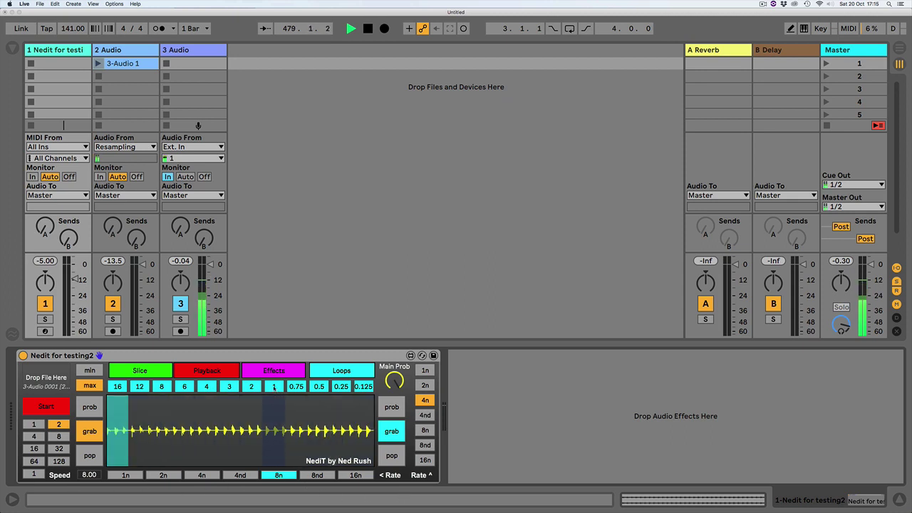
click(72, 28)
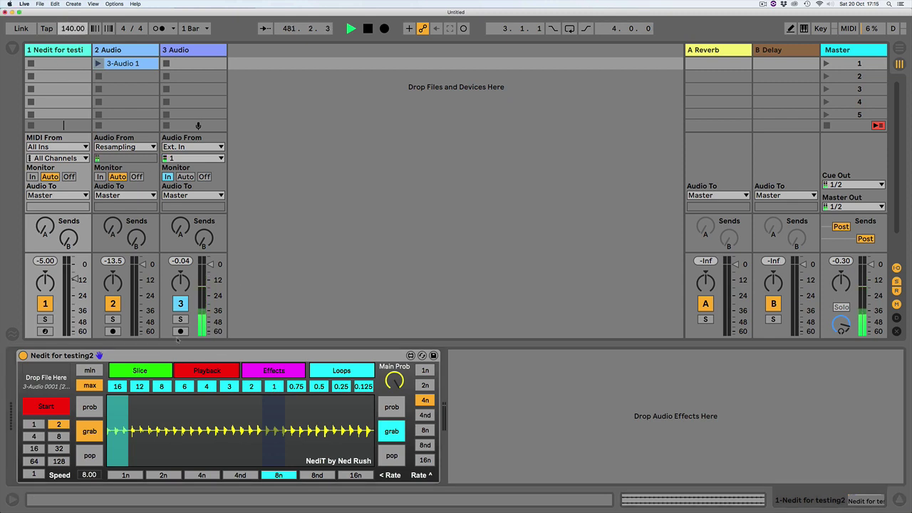
Step: Start Nedit's playback and enable only one slice just past the middle of the waveform, with all sections in prob mode
click(46, 406)
click(136, 372)
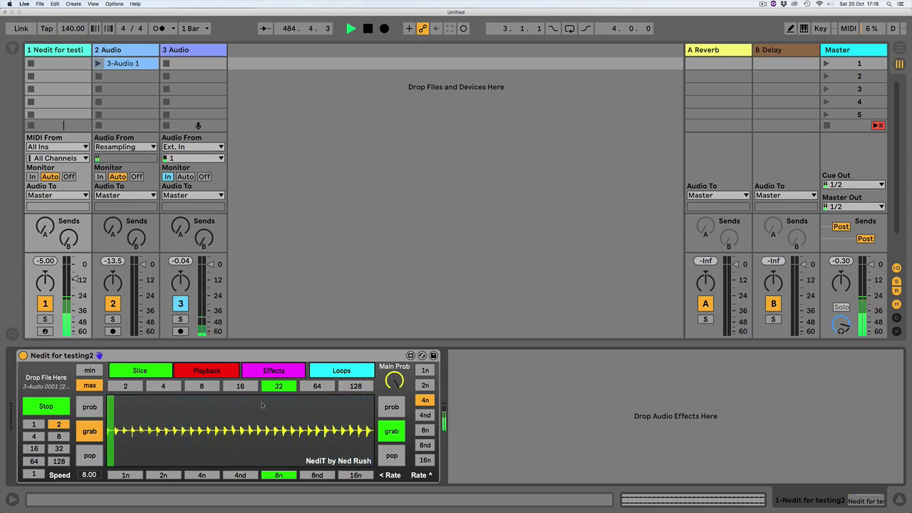
click(262, 403)
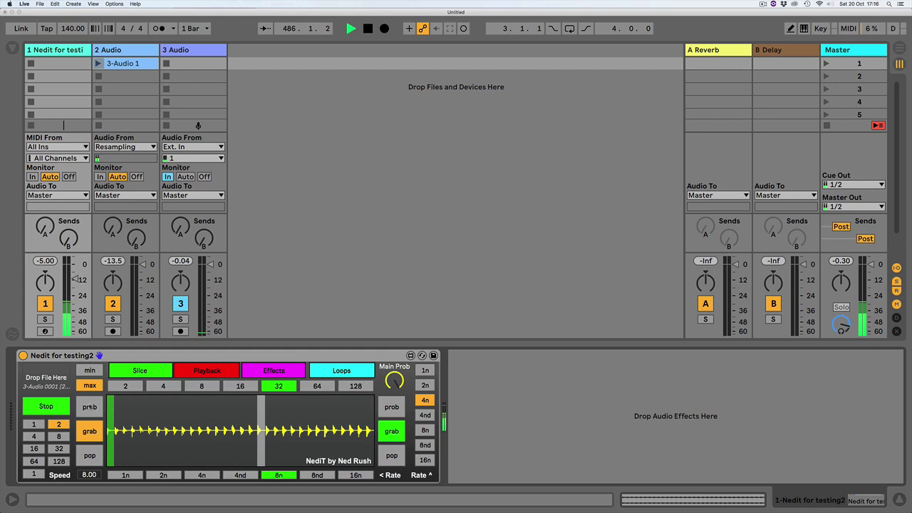
click(90, 407)
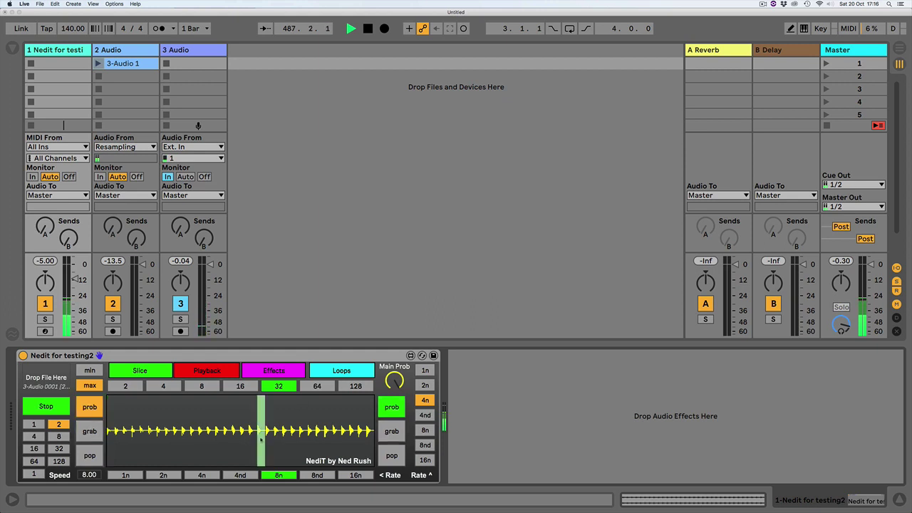
Step: Check what is active in the Playback, Loops and Effects sections during playback
click(206, 371)
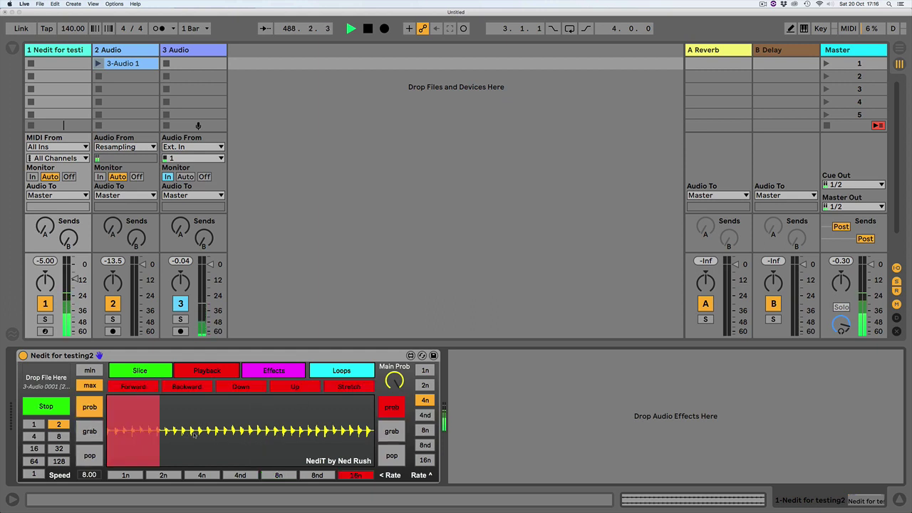
click(337, 371)
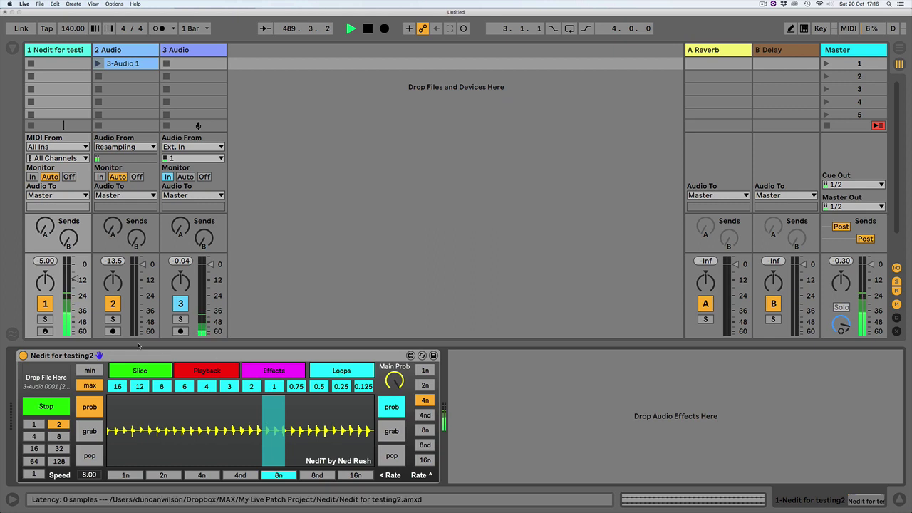
click(273, 370)
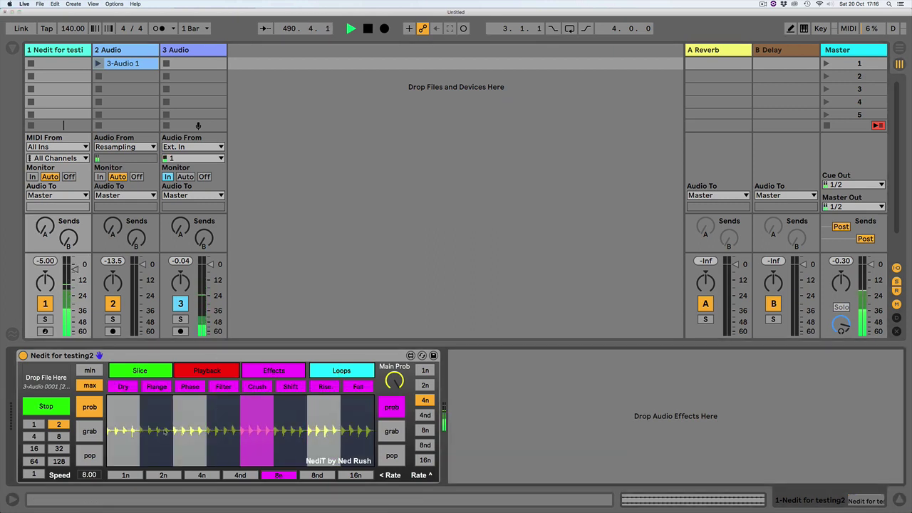
Step: Switch the Slice section to pop mode with a few partial slice probabilities, and lower track 1's volume to about -9.7 dB
click(140, 370)
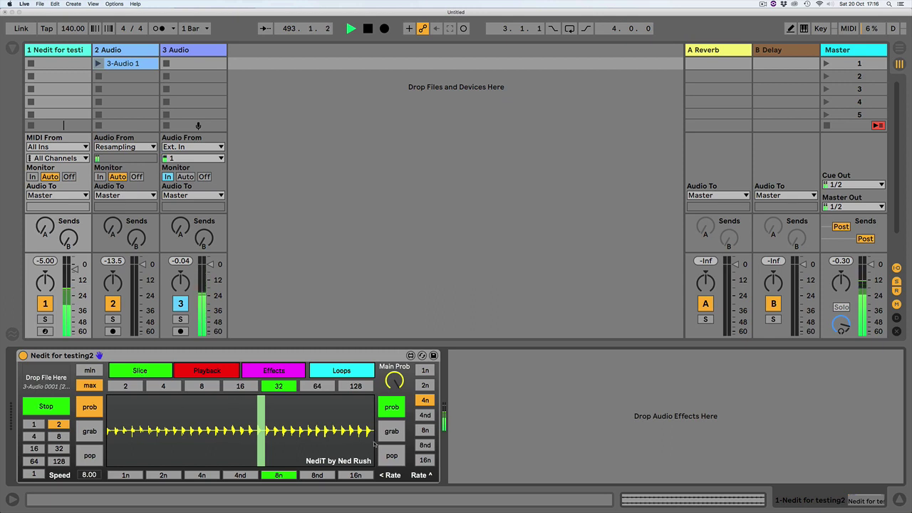
click(391, 456)
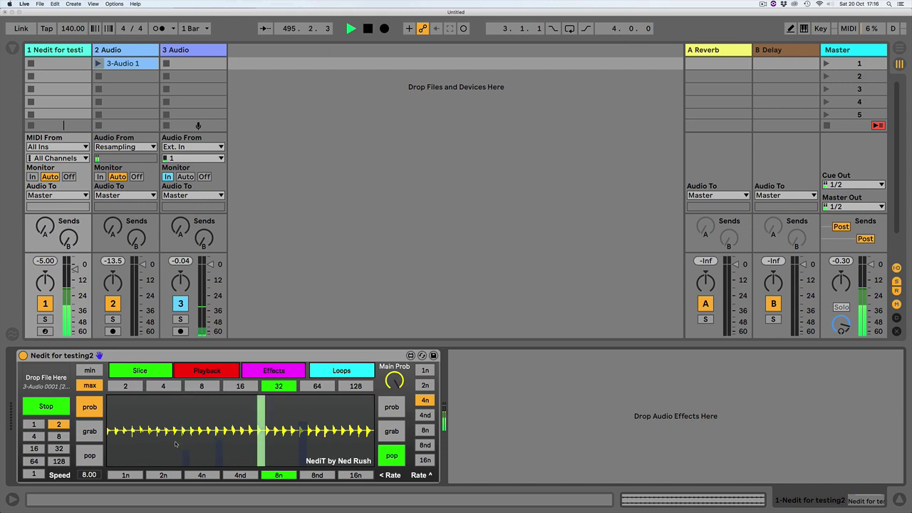
drag(75, 269, 75, 276)
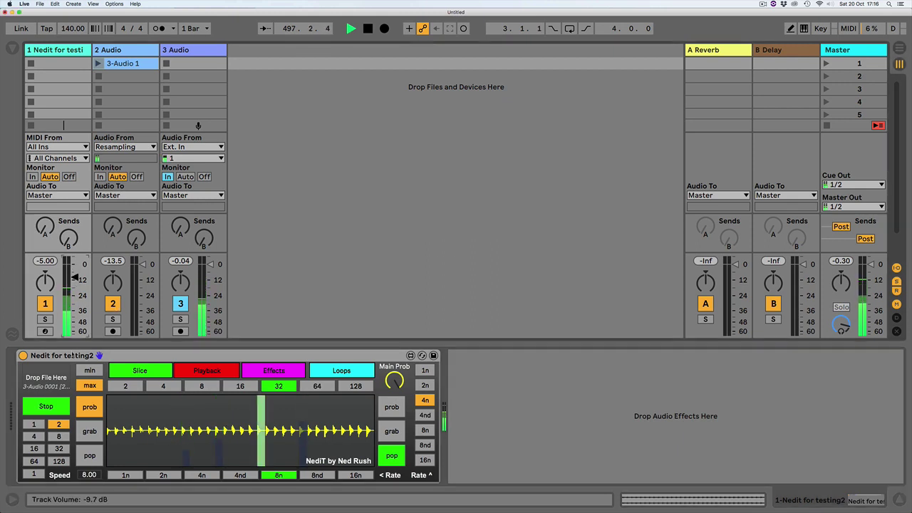
Step: Set Nedit's speed to 1.00 and give Backward, Down, Up and Stretch partial probabilities in the Playback section
click(40, 475)
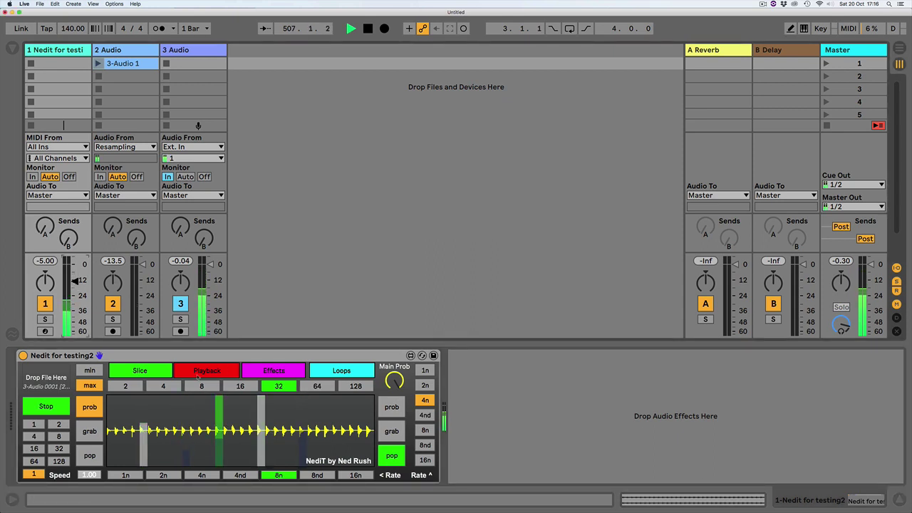
click(231, 370)
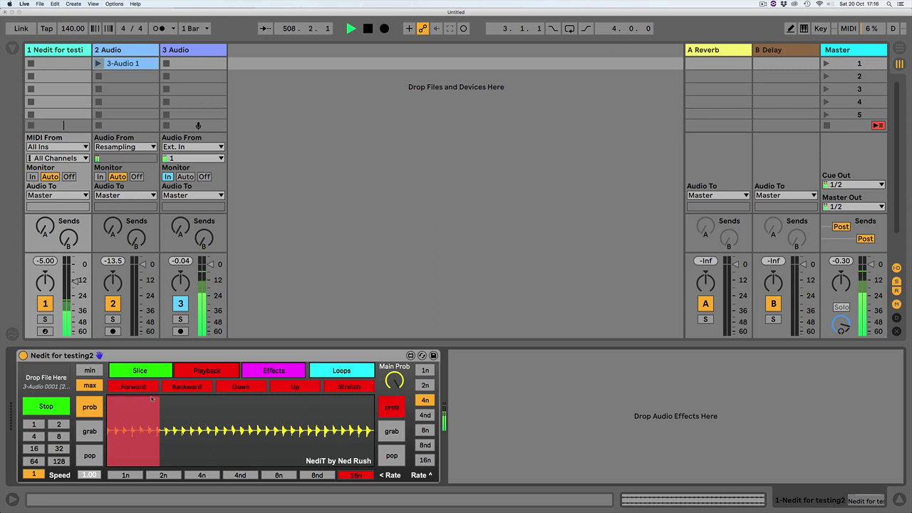
click(184, 432)
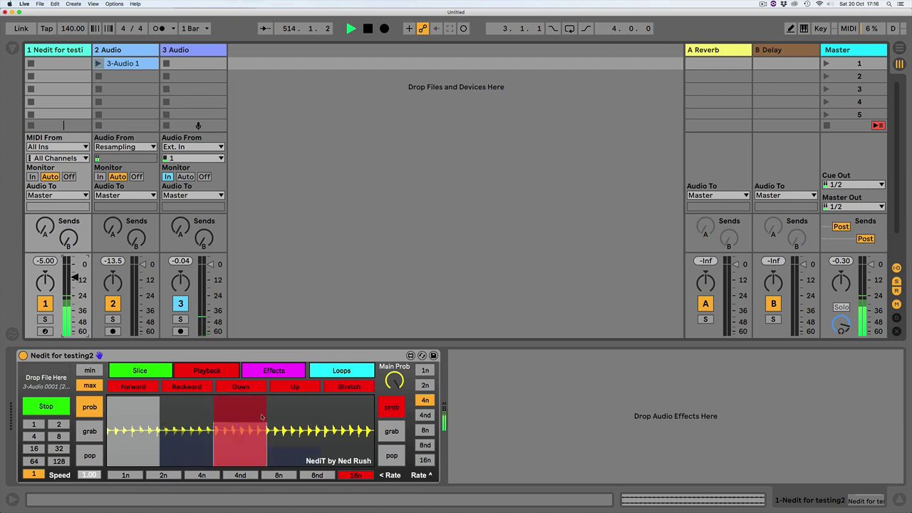
click(342, 411)
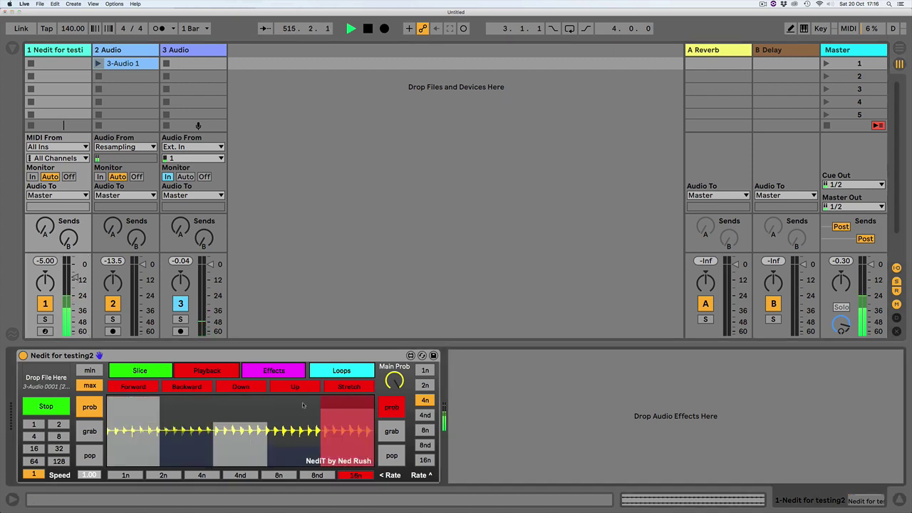
Step: Show the Effects section with only Filter active and try rates between 1n and 16n, finishing on 1n
click(264, 373)
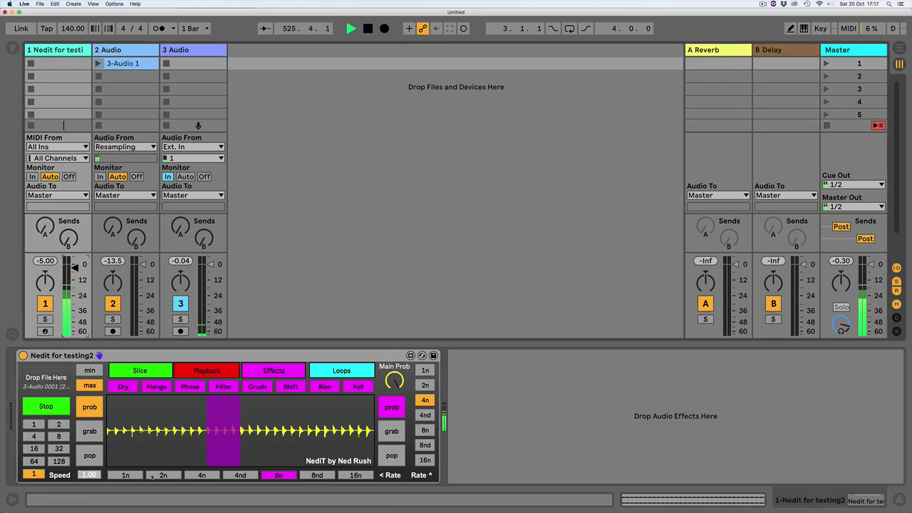
click(124, 475)
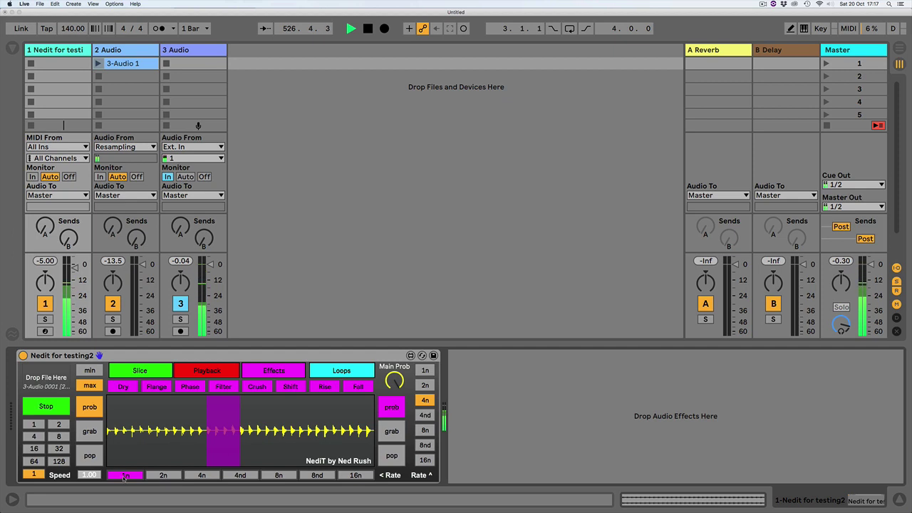
click(355, 475)
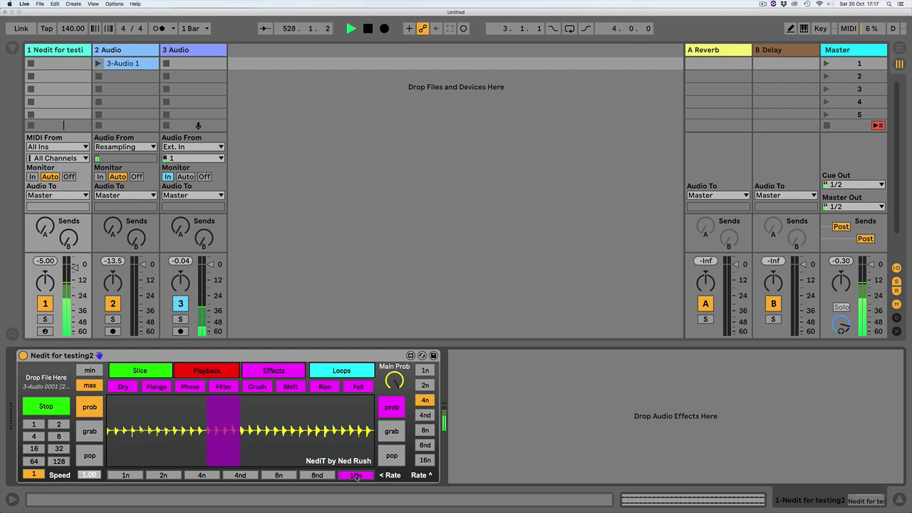
click(246, 476)
click(279, 476)
click(200, 476)
click(157, 477)
click(141, 476)
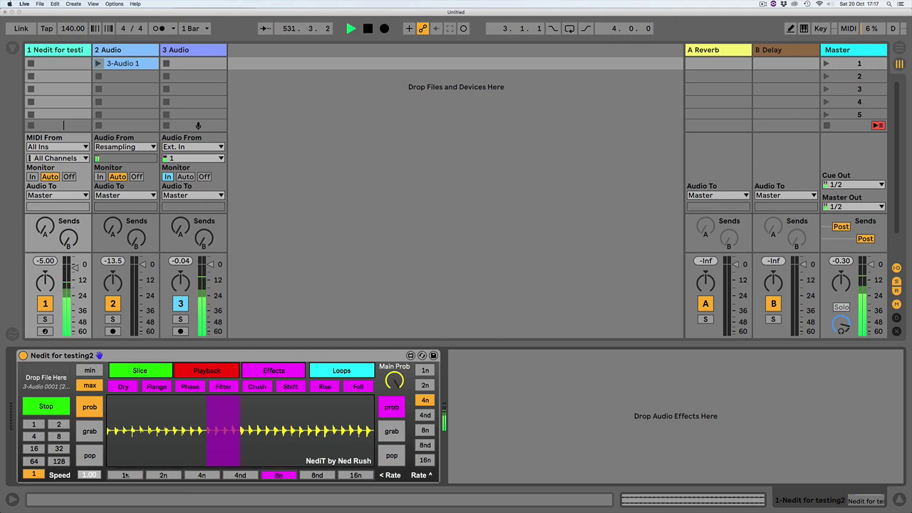
click(125, 475)
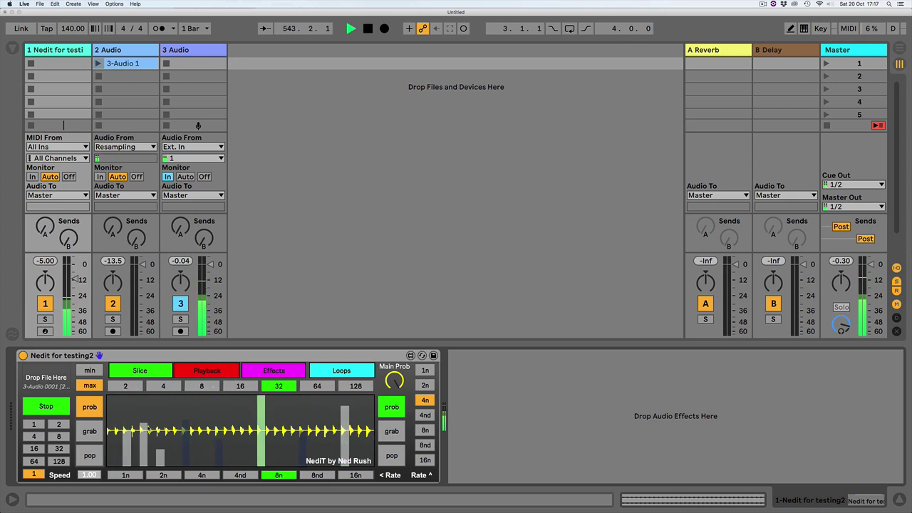
Step: Raise all 32 slices to full probability across the waveform, with the Slice section in grab mode
drag(156, 433, 366, 431)
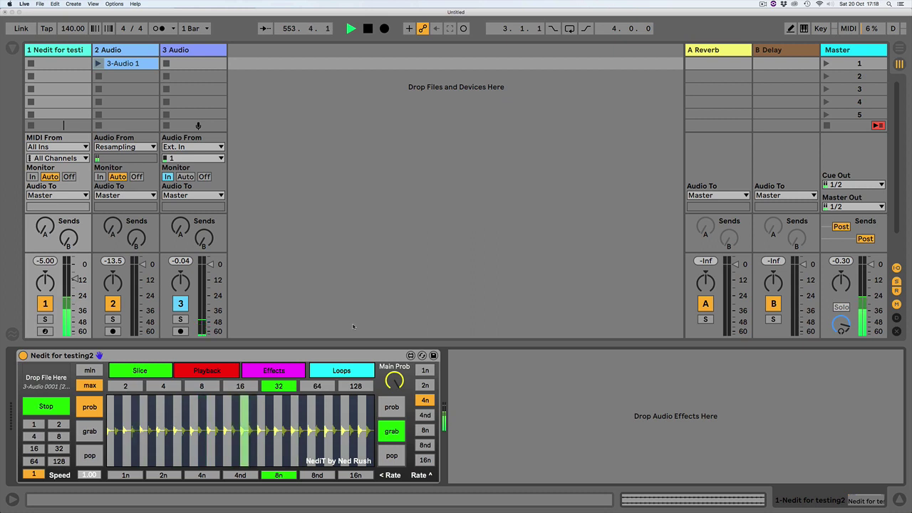
Step: Switch the Slice section to pop mode, clear all slice probabilities and give a few slices partial probabilities
click(392, 456)
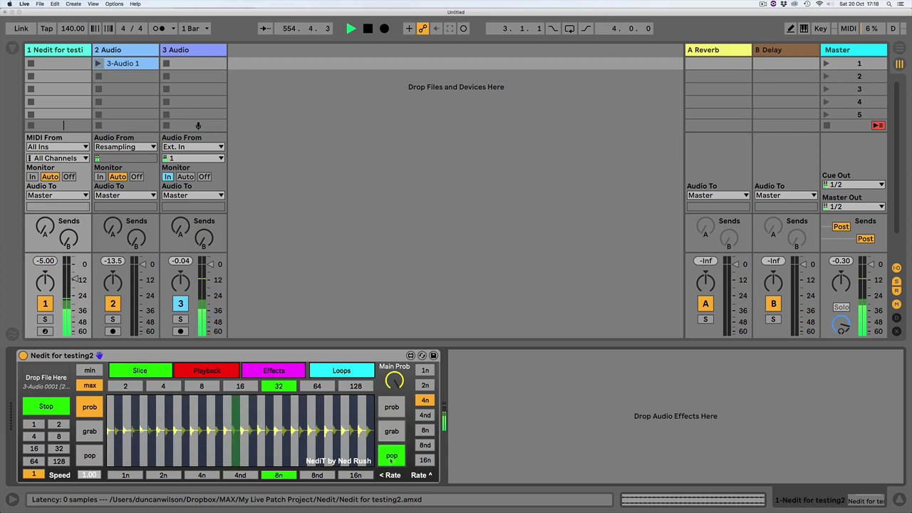
drag(109, 463, 373, 463)
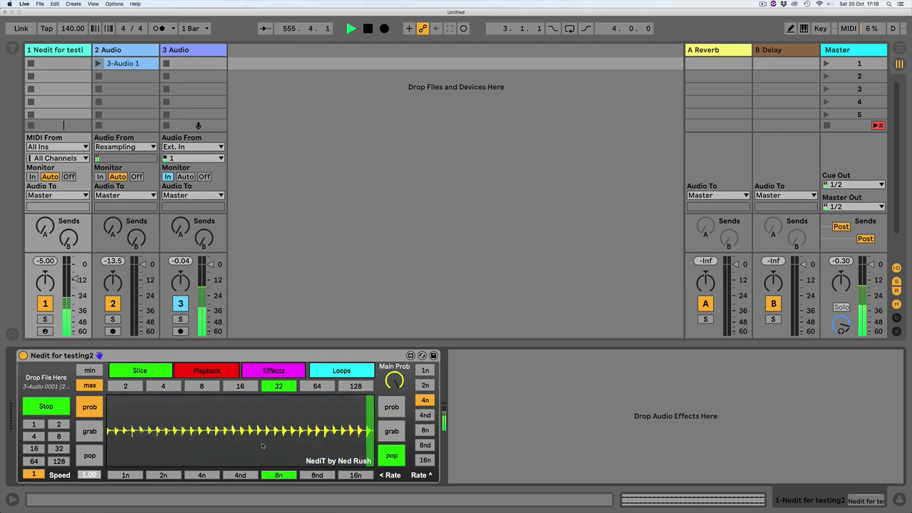
click(161, 427)
click(193, 444)
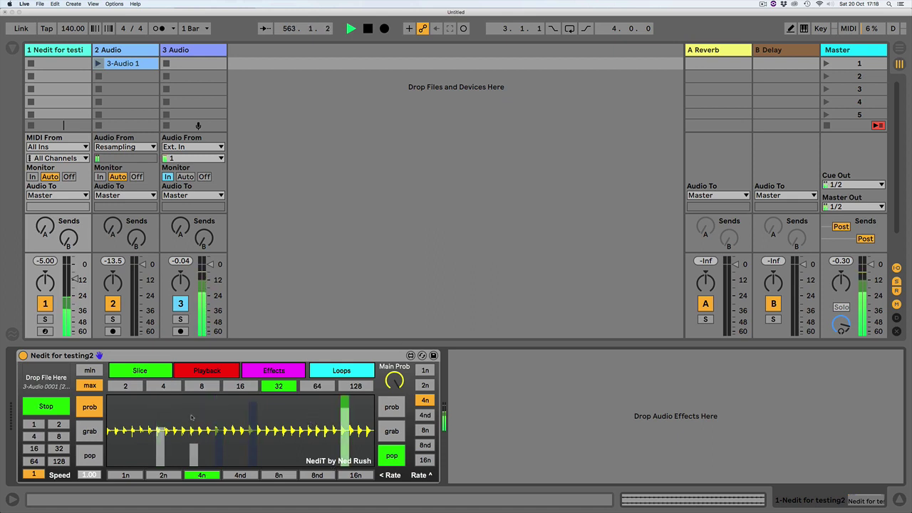
Step: Leave only loop length 1 active in the Loops section, and try slice rates of 16n, 8nd and 8n
click(341, 370)
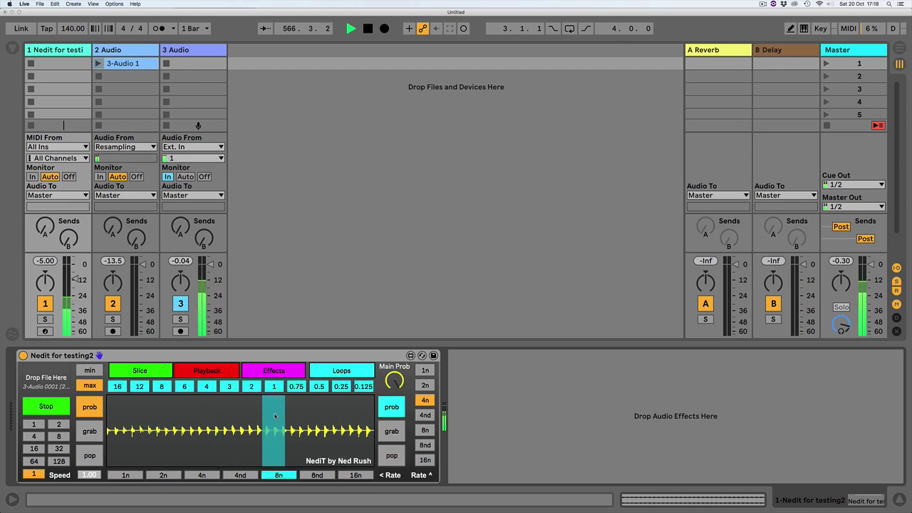
click(147, 372)
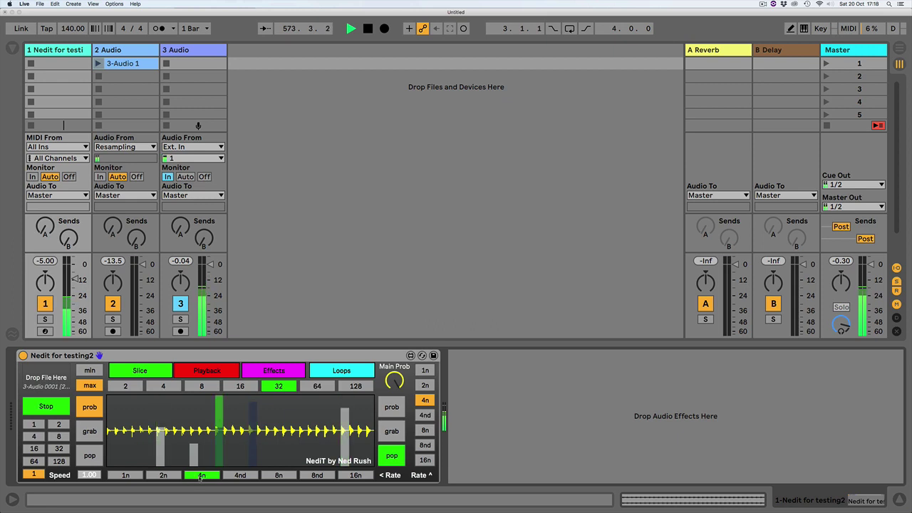
click(360, 477)
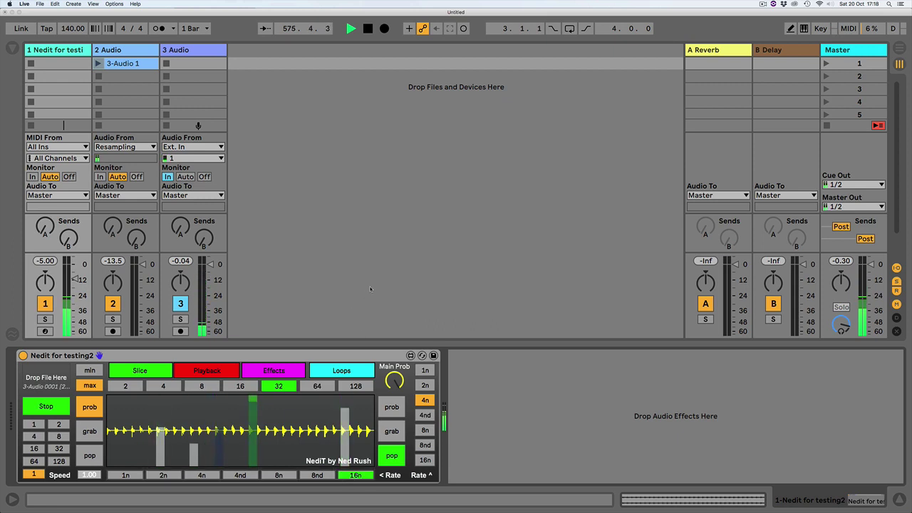
click(310, 476)
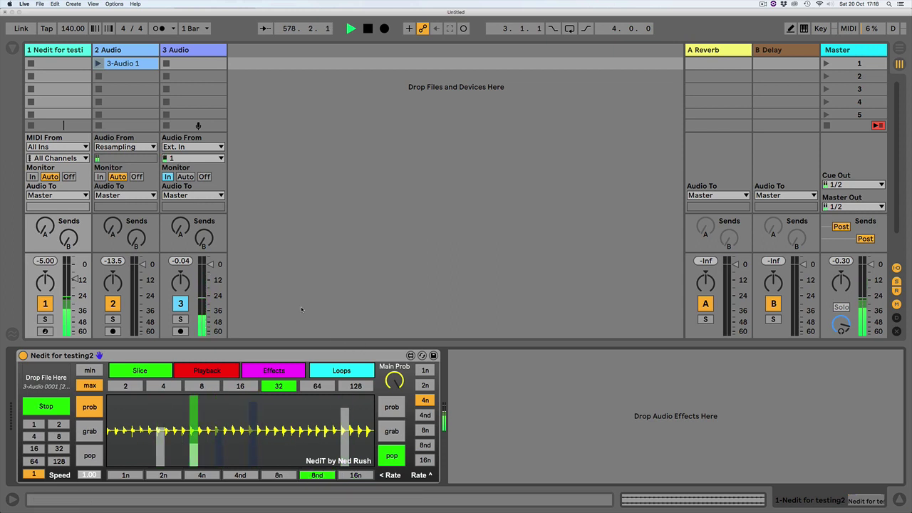
click(279, 475)
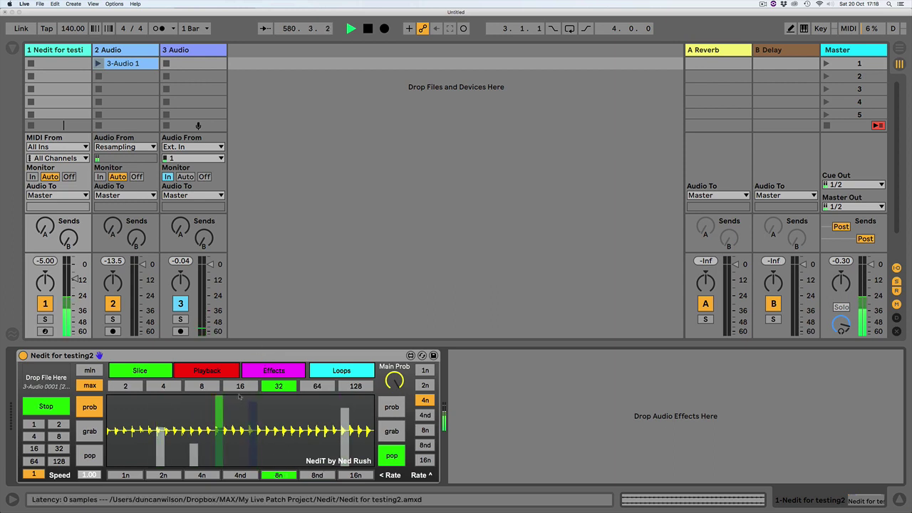
Step: Add loop length 2 at full probability in the Loops section, and set the slice rate to 4nd
click(277, 406)
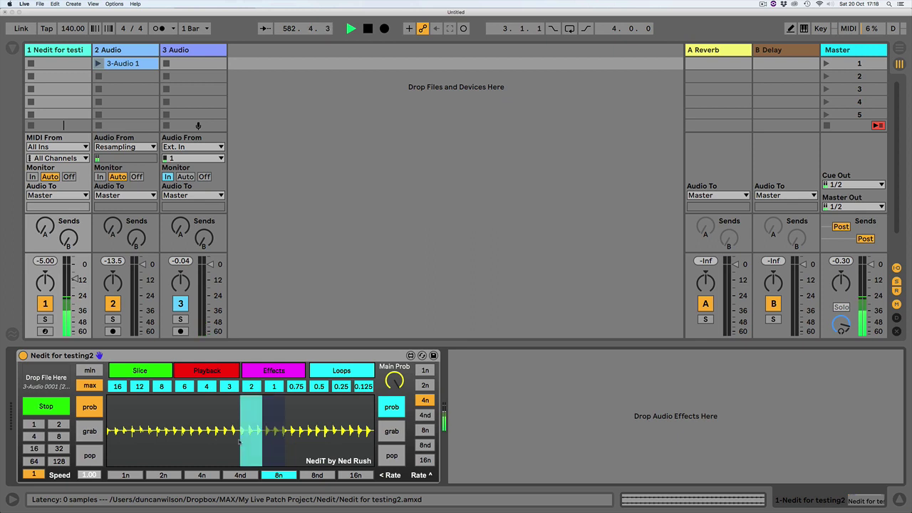
click(144, 372)
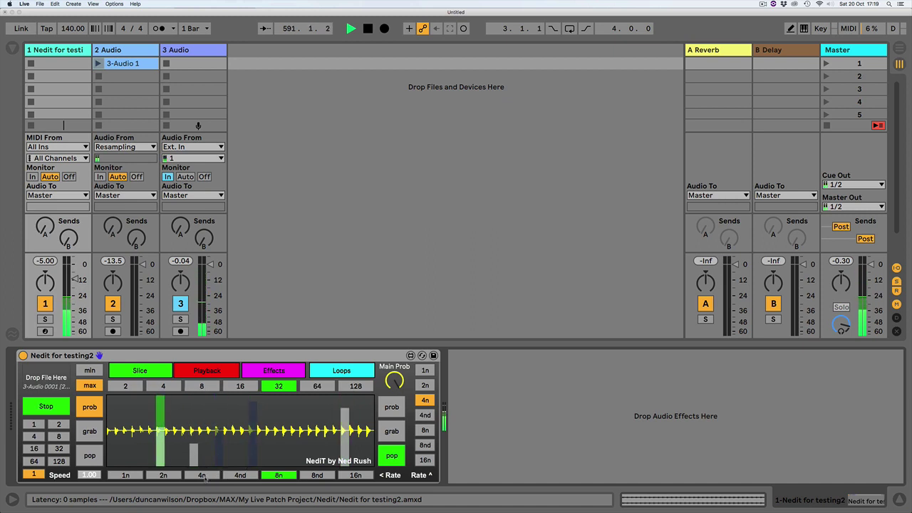
click(240, 475)
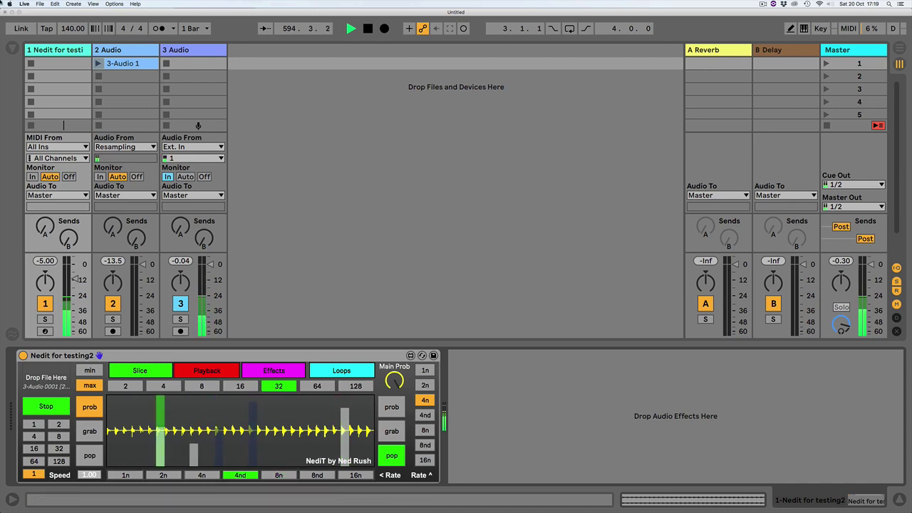
Step: Load the Amen Resample2 sample from the SAMPLES and AUDIO place in the browser into Nedit, and hide the browser again
key(ctrl+Up)
key(ctrl+Up)
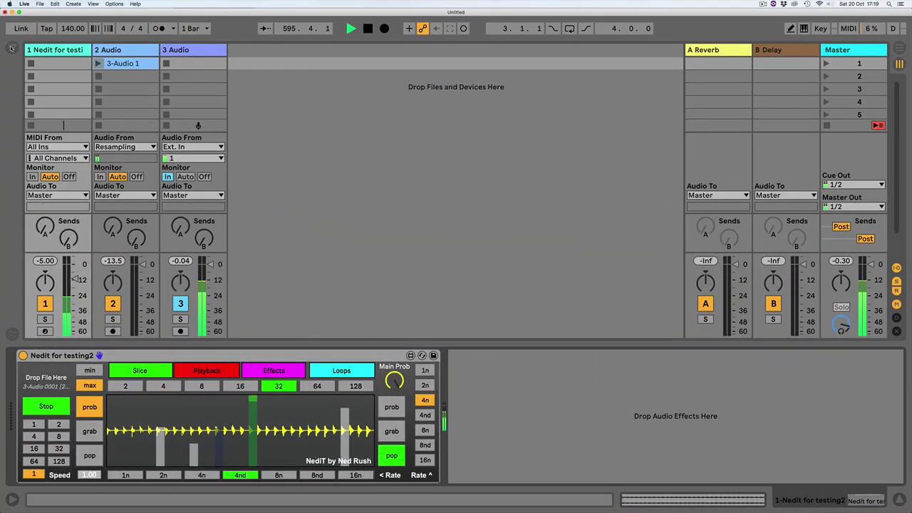
click(12, 48)
scroll(38, 282, down, 4)
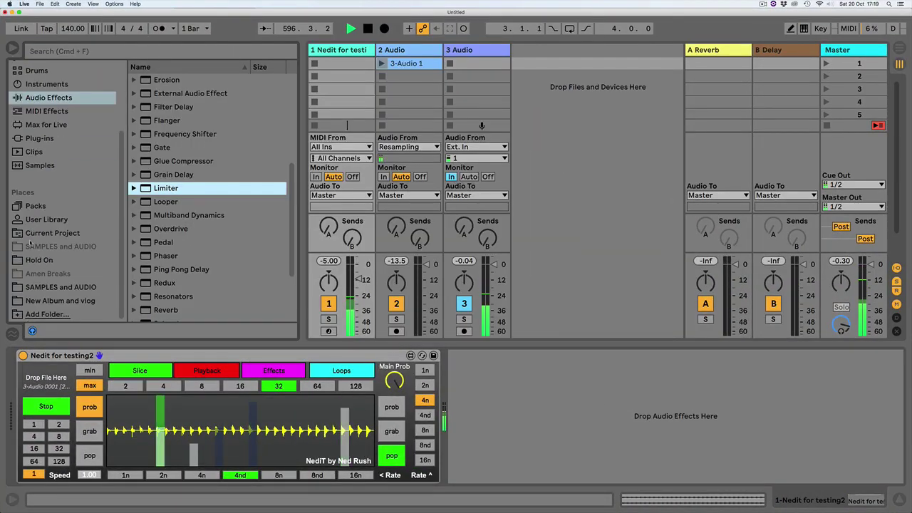
click(38, 286)
click(135, 120)
scroll(183, 160, down, 5)
scroll(183, 161, up, 5)
drag(212, 242, 46, 382)
click(11, 47)
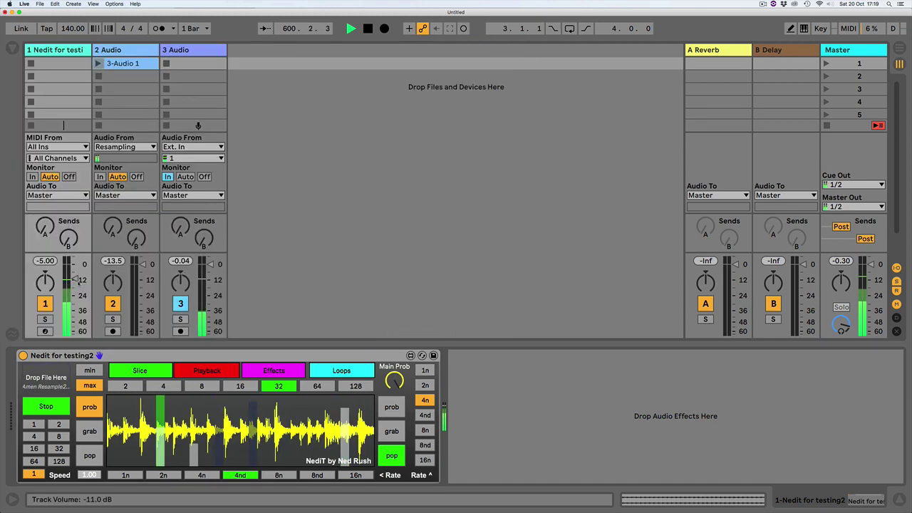
Step: Set the tempo to 159 BPM and divide the sample into 8 slices at full probability in prob mode
click(89, 385)
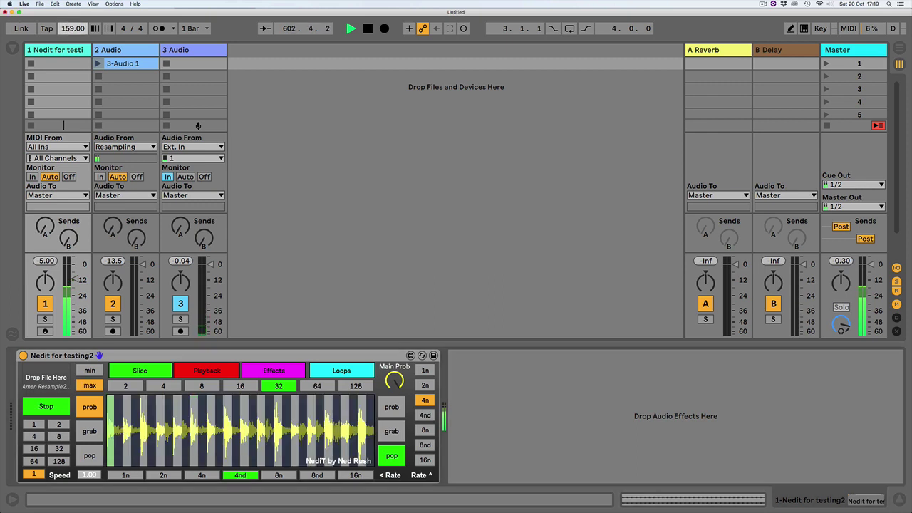
click(203, 385)
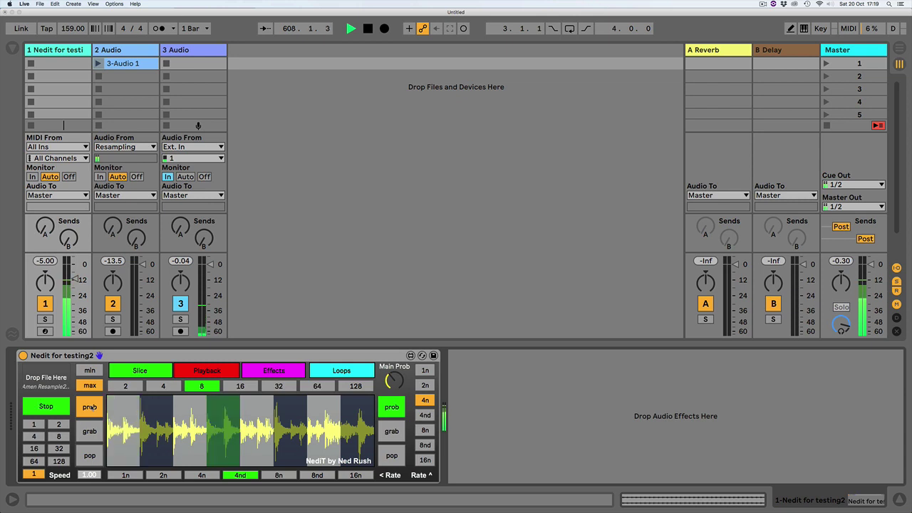
Step: Raise all Playback, Effects and Loops options to full probability in prob mode, and set the rate to 4n
click(190, 372)
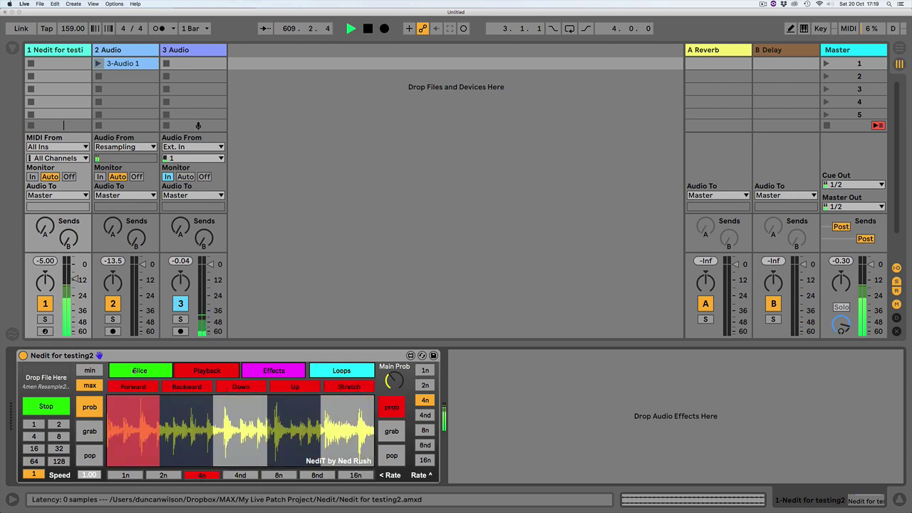
click(274, 370)
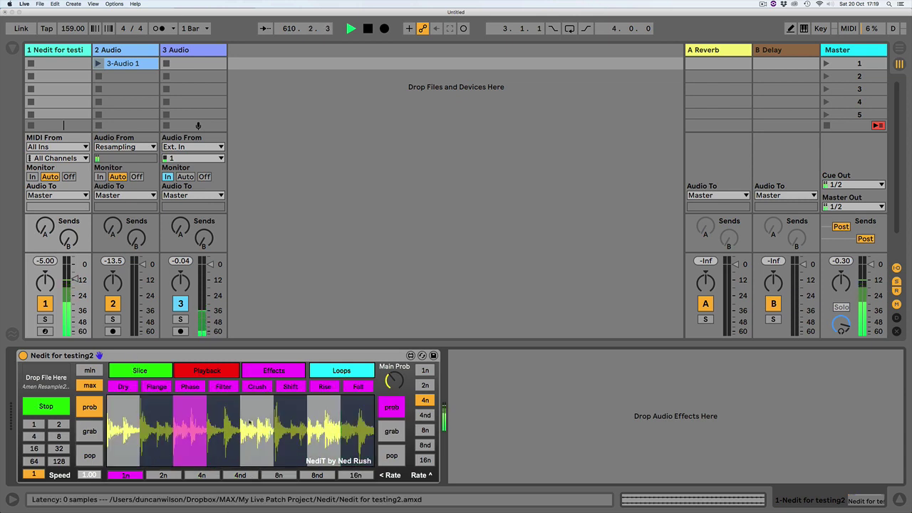
click(206, 476)
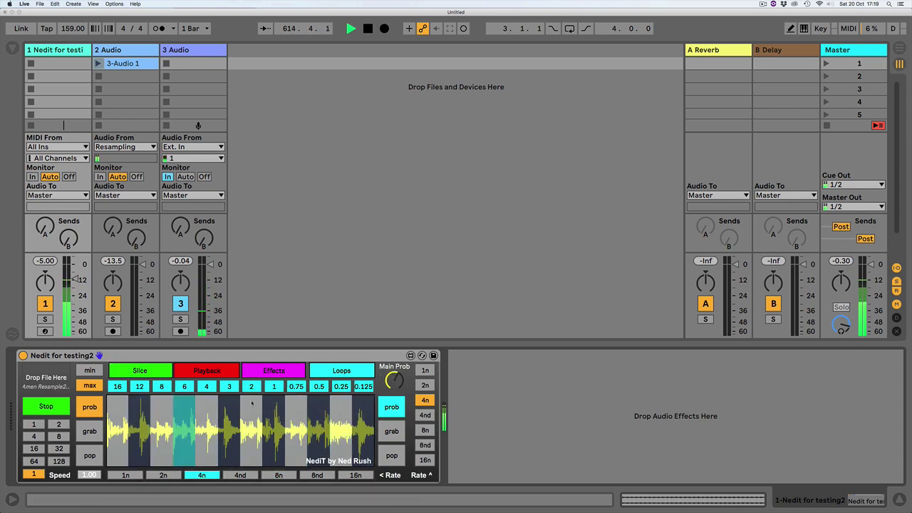
click(140, 370)
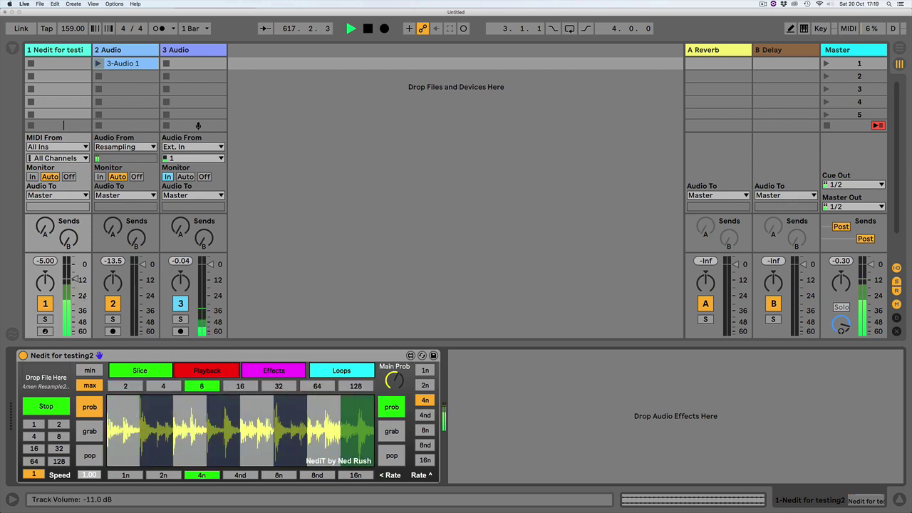
Step: Limit Effects to Rise and Fall, and Loops to lengths 0.75, 0.5, 0.25 and 0.125, all at full probability
click(214, 371)
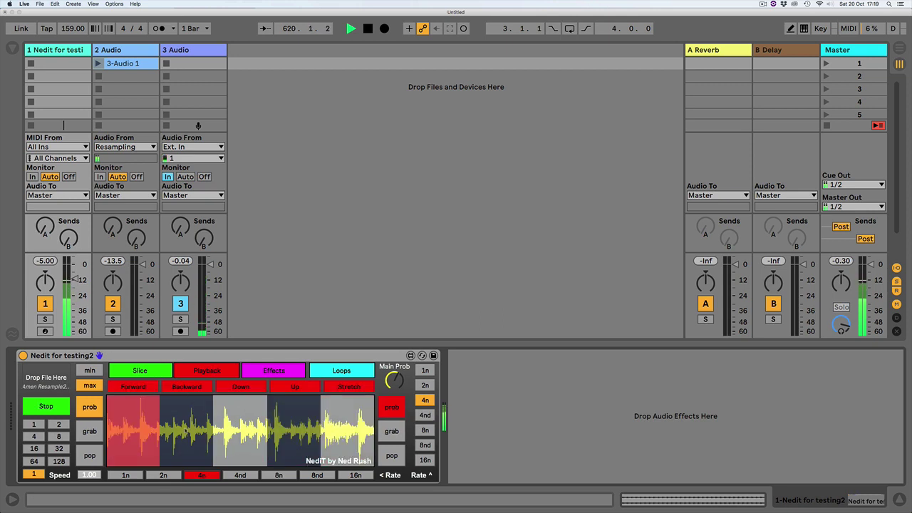
click(274, 370)
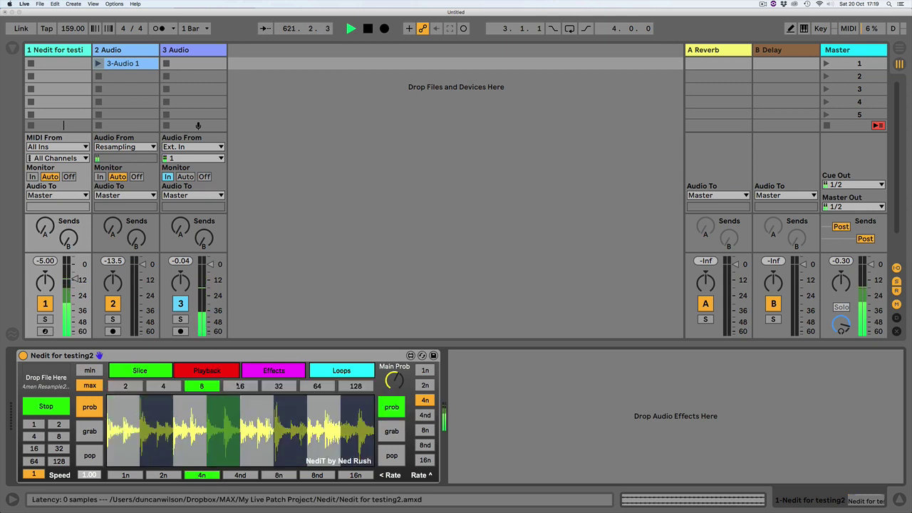
click(322, 381)
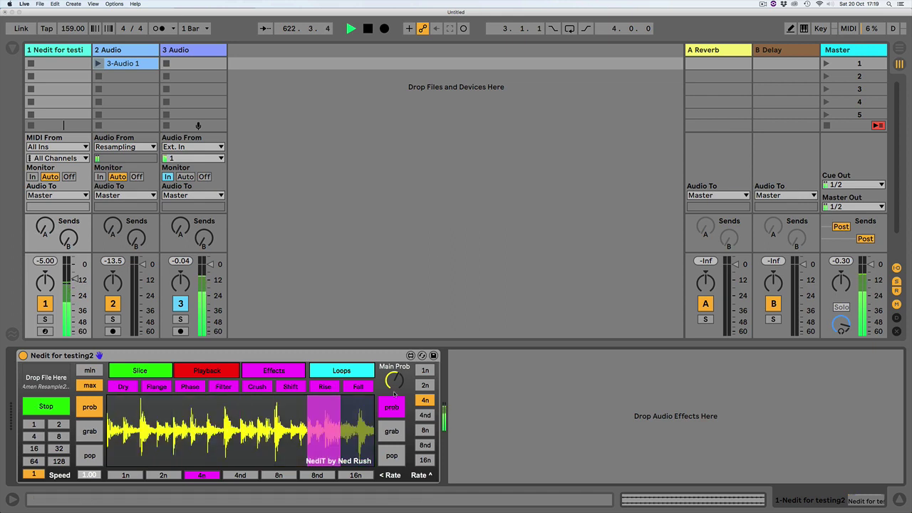
click(324, 372)
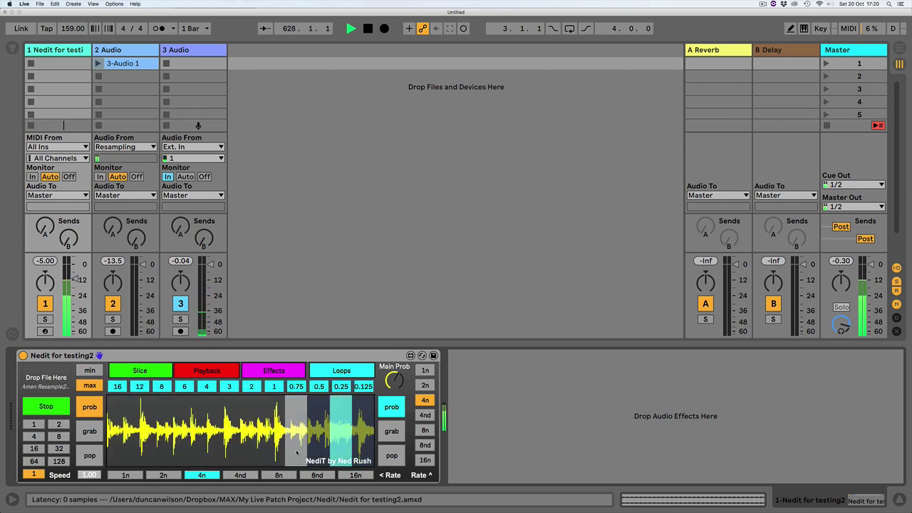
Step: Check the sample's timing against the metronome, setting its length to 2 in Nedit and the tempo to 175 BPM
click(142, 371)
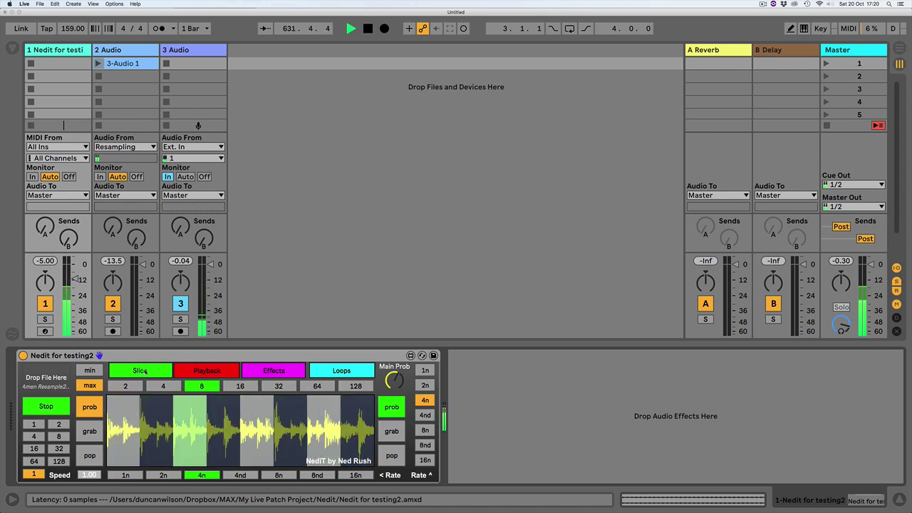
click(207, 371)
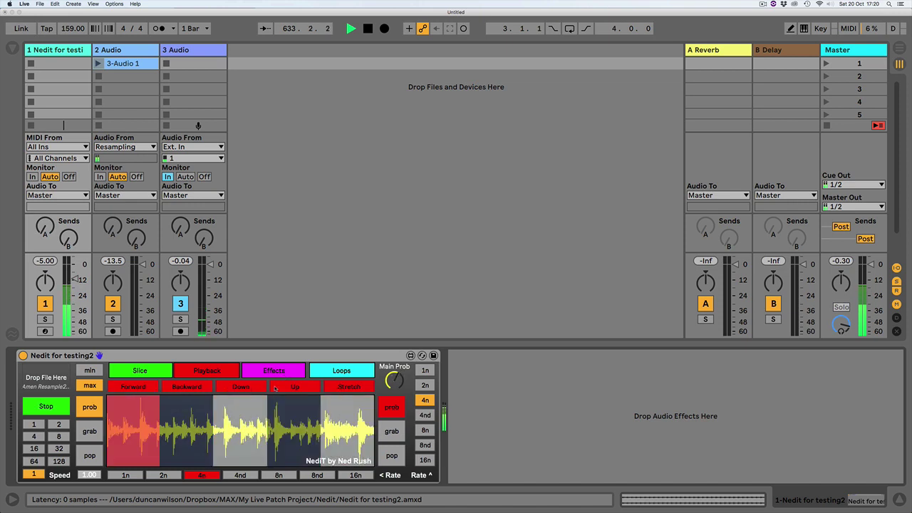
click(146, 371)
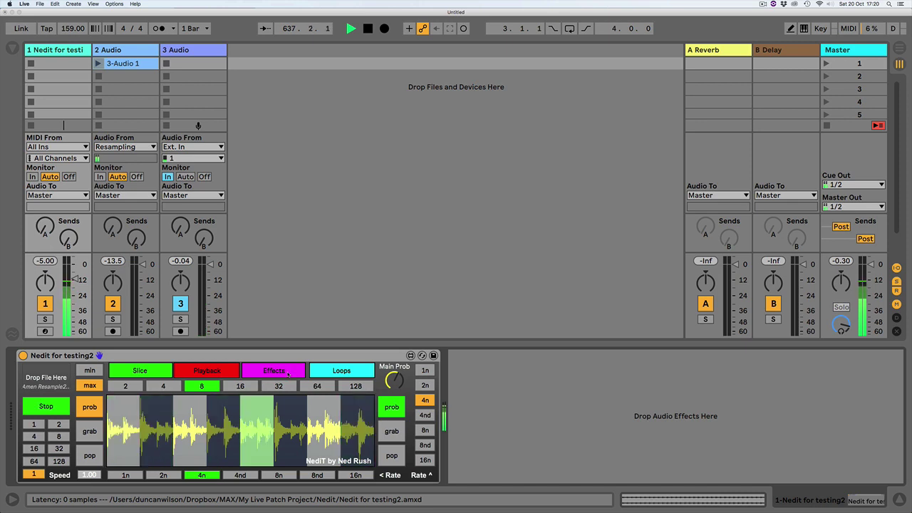
click(45, 406)
click(159, 28)
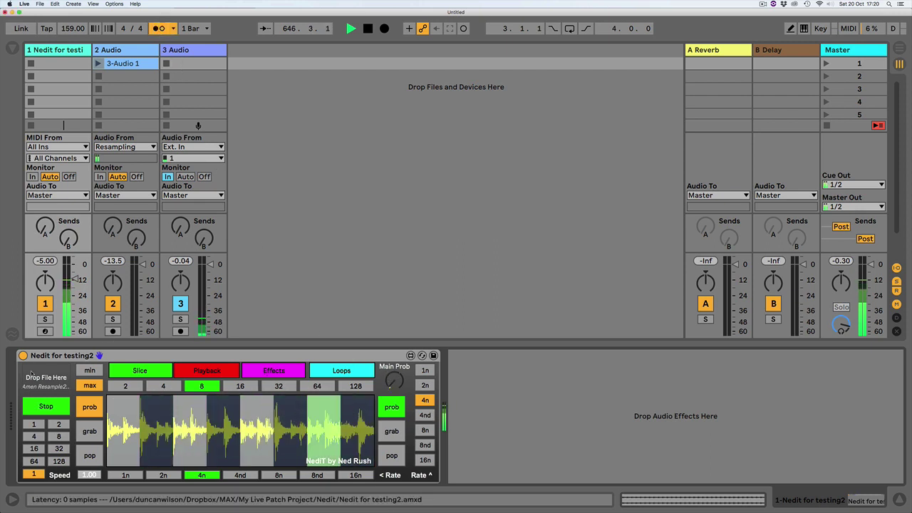
click(57, 424)
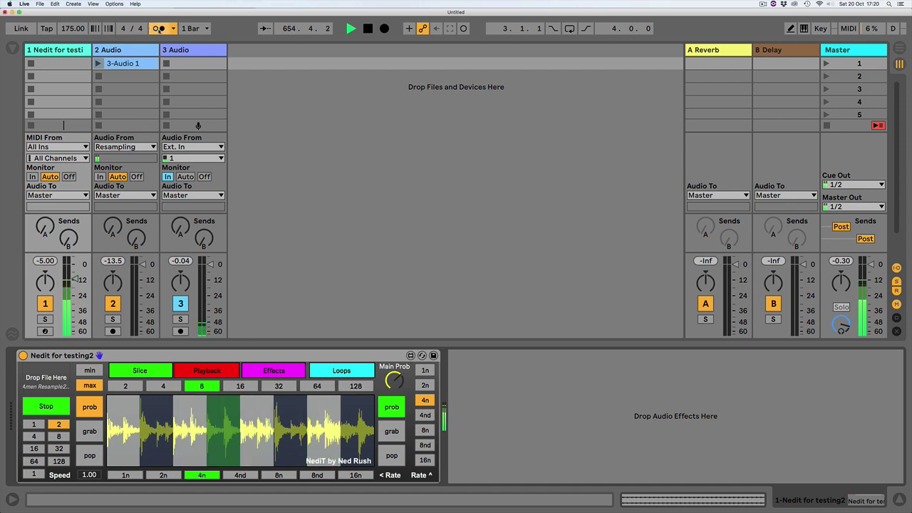
Step: Raise loop lengths from 6 down to 0.125 to full probability, and set the Playback and Slice rates to 8n
click(341, 370)
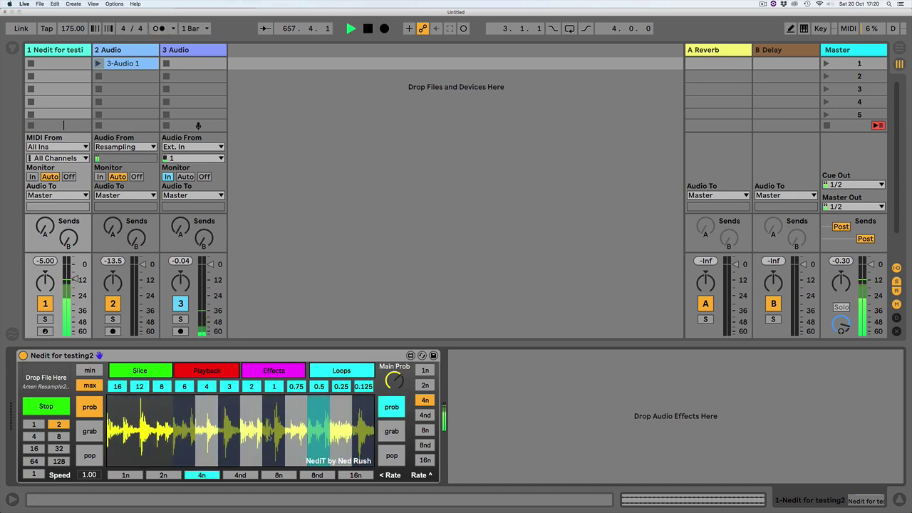
click(262, 374)
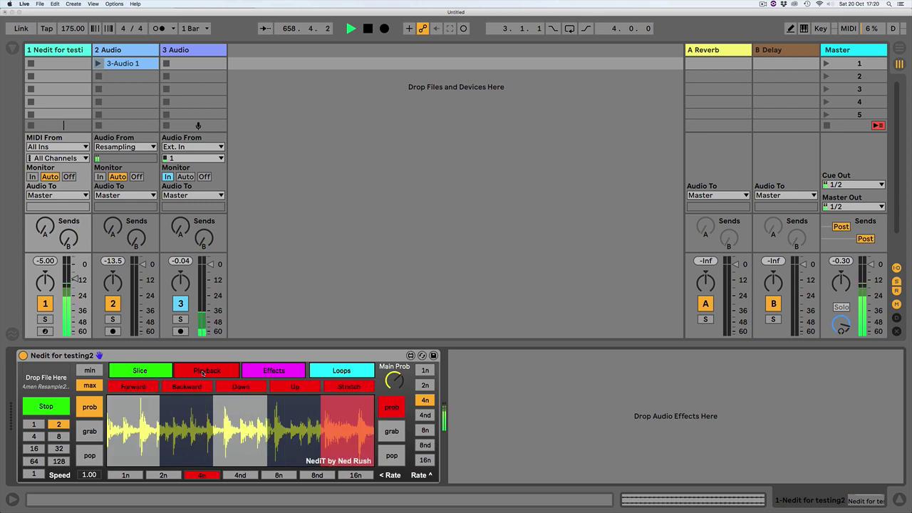
click(261, 376)
click(268, 478)
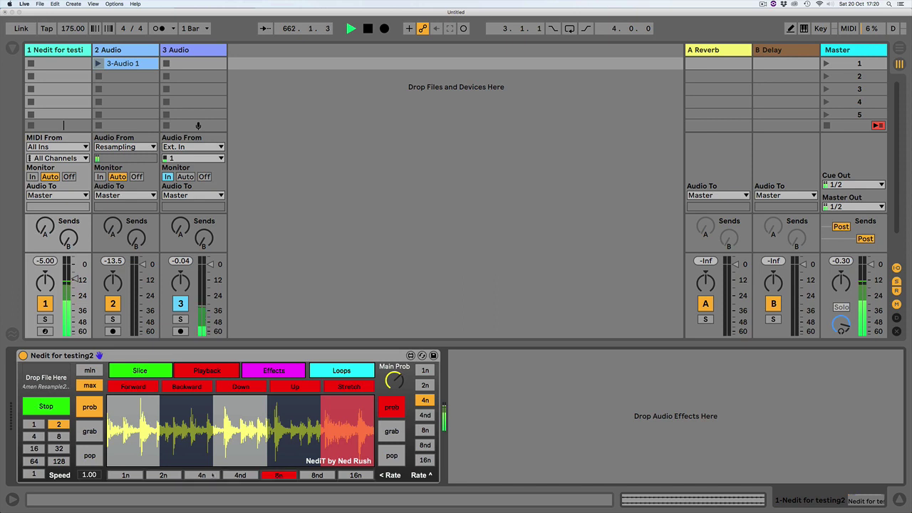
click(325, 375)
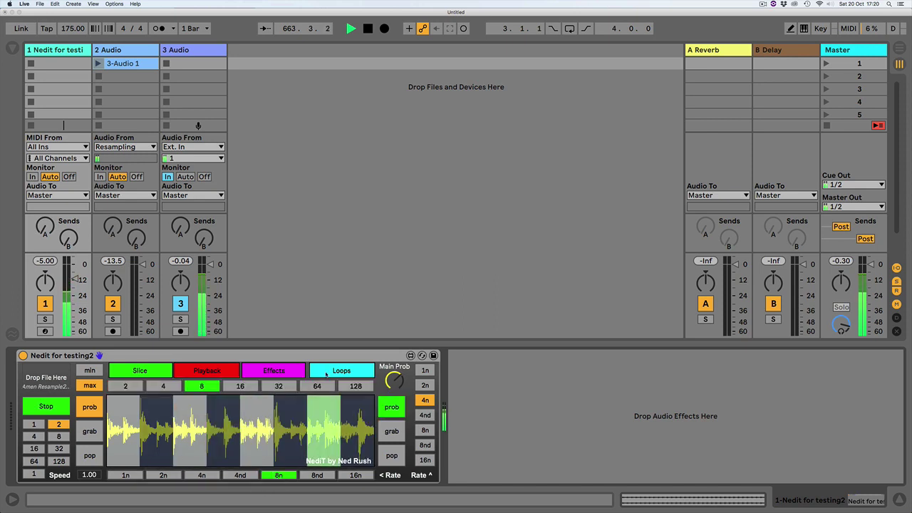
Step: Use 16 slices in pop mode at 4nd with a few partial probabilities, and set partial Playback probabilities in pop mode at 4n
click(326, 372)
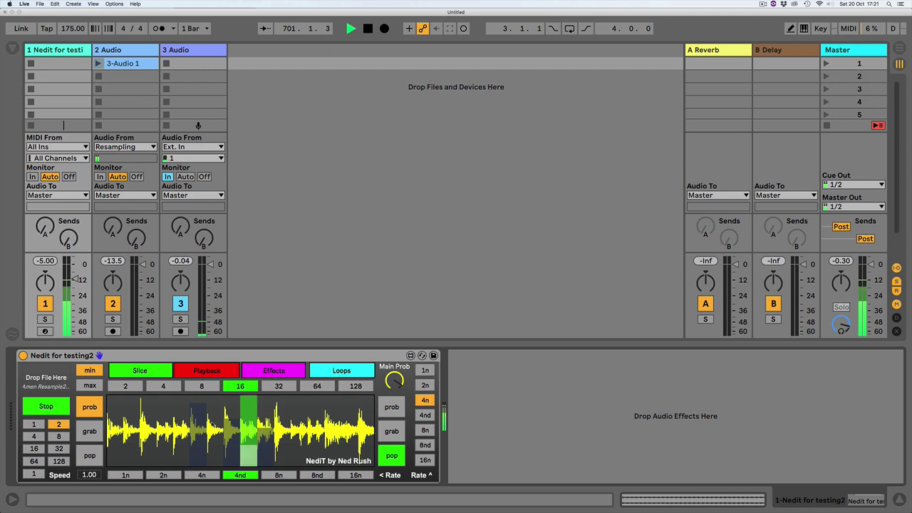
click(218, 371)
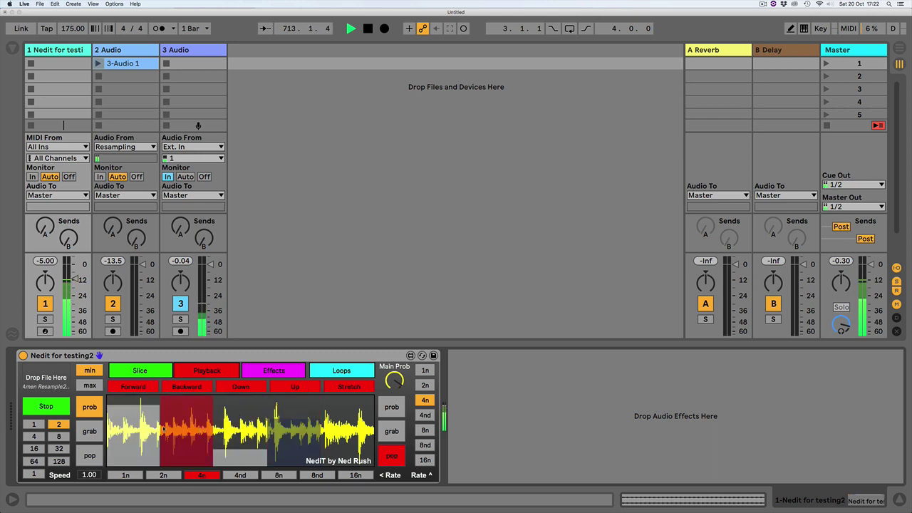
Step: Set Effects to pop mode at a 1n rate, with partial probabilities for Phase and Crush
click(271, 377)
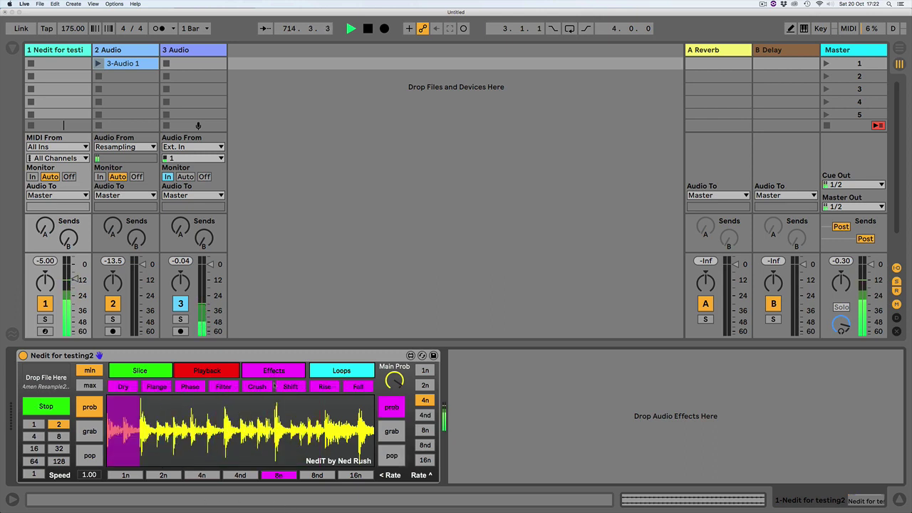
click(385, 456)
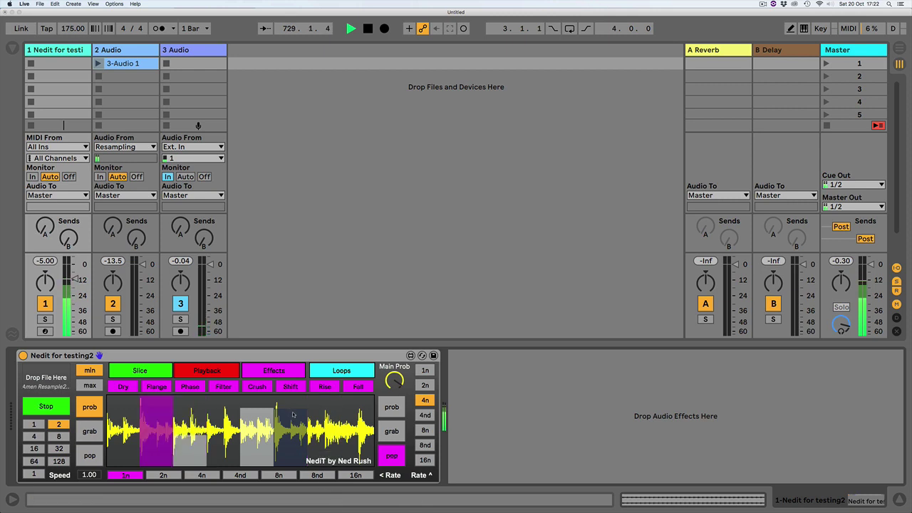
Step: Review the Loops, Playback and Effects settings, and lower the volume of the Nedit track
click(322, 371)
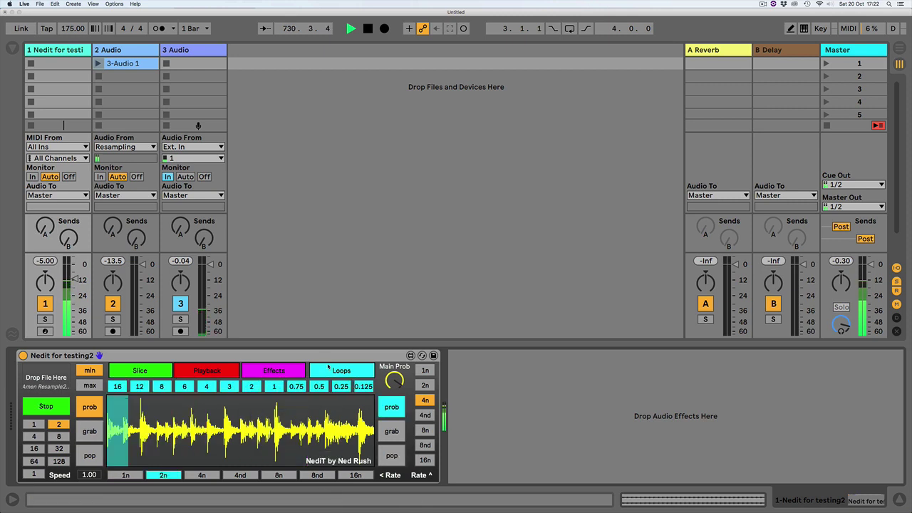
click(206, 371)
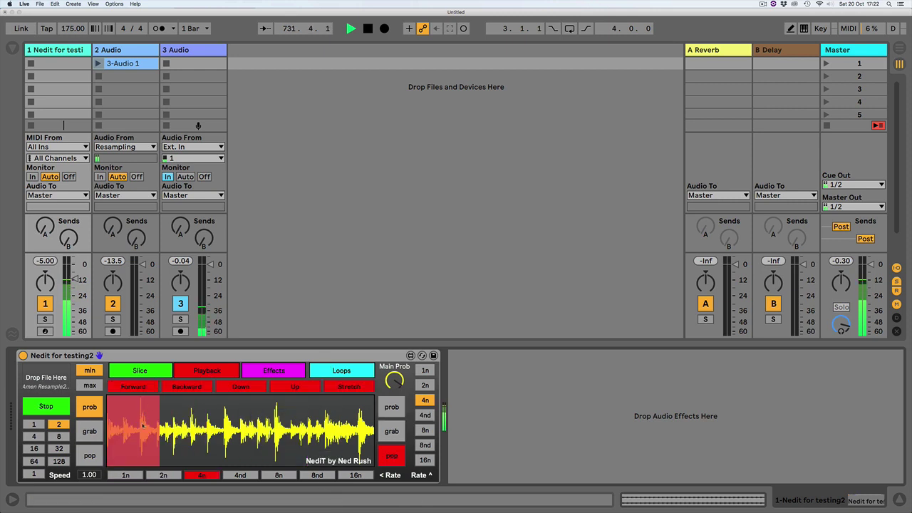
click(273, 370)
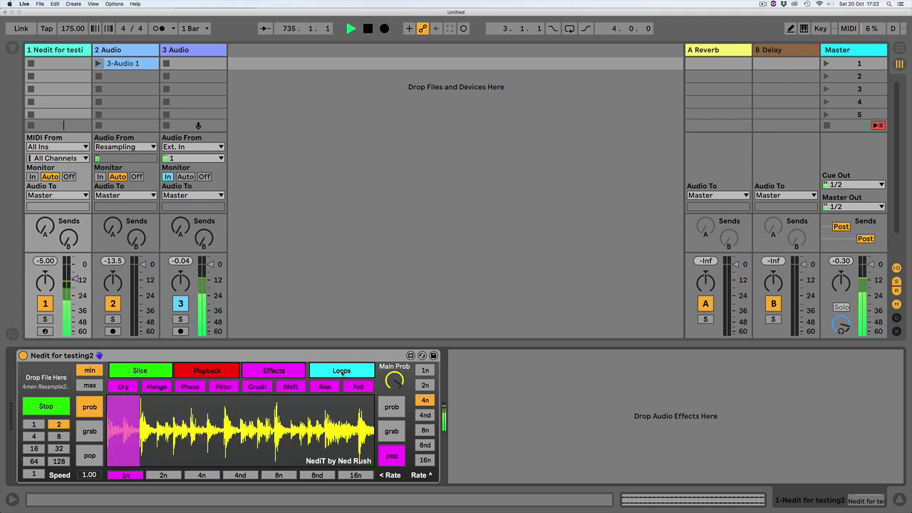
click(341, 370)
drag(75, 280, 74, 314)
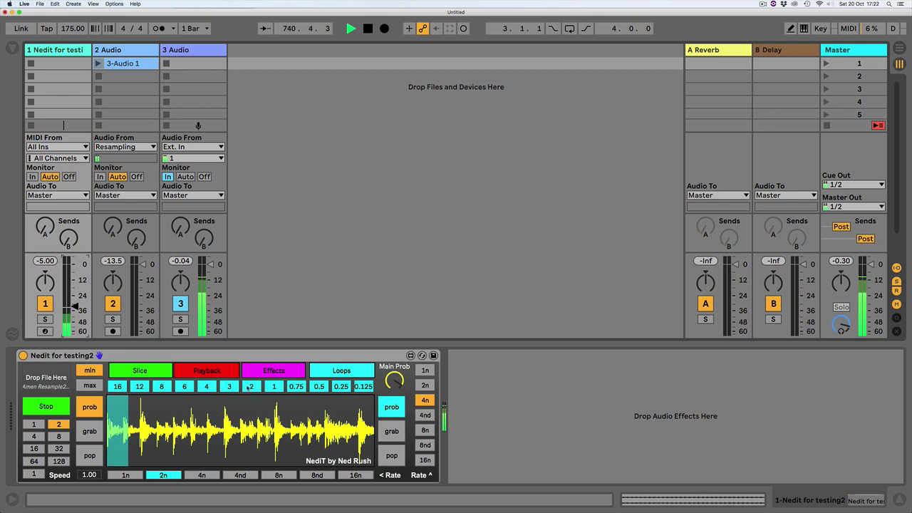
Step: Check the Slice settings, set Loops to pop mode at 1n with length 4 at partial probability, and raise the Nedit track's volume
click(146, 375)
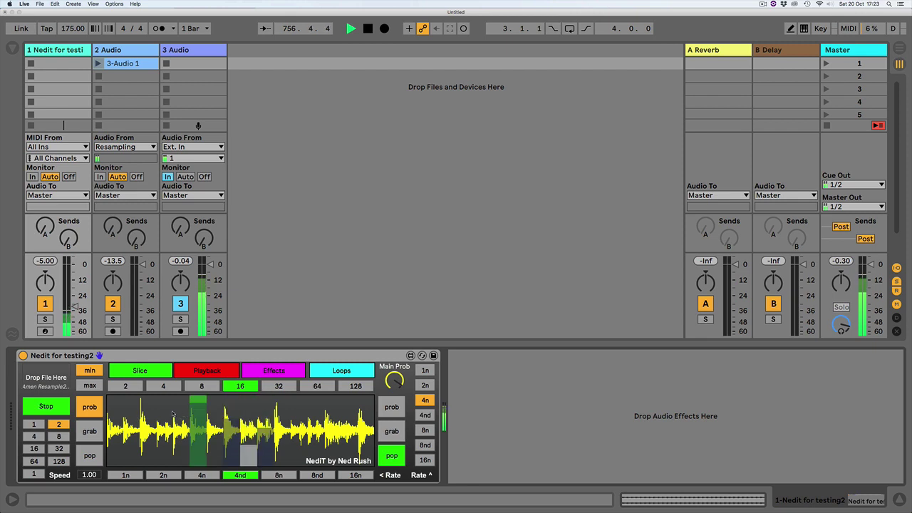
click(342, 371)
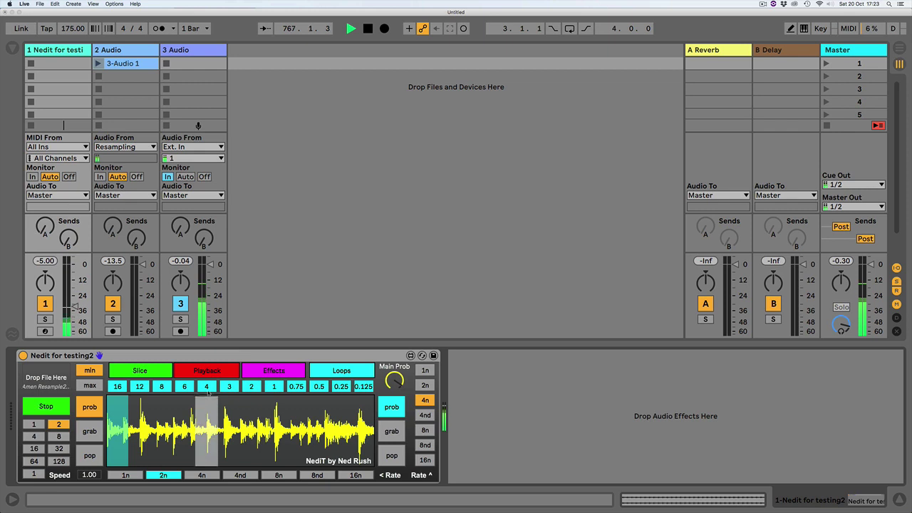
drag(74, 294, 74, 284)
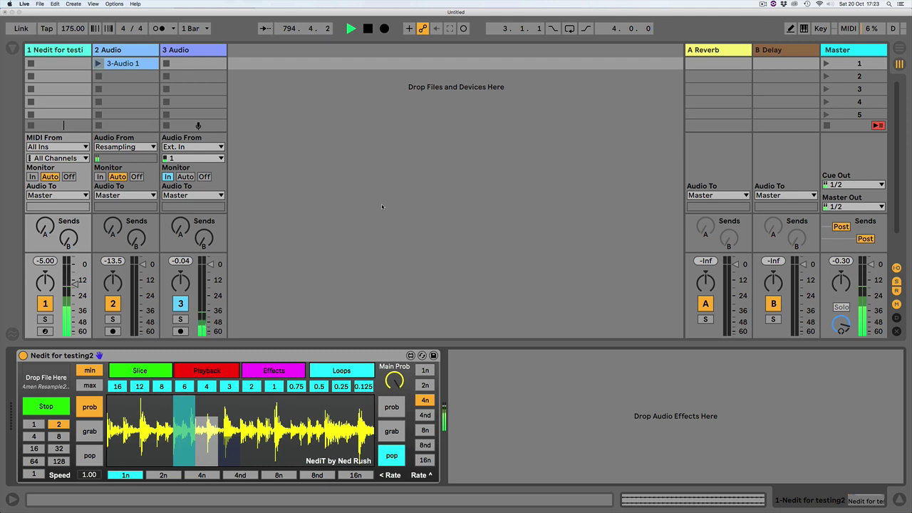
Step: Set Playback to prob mode at 8n with a low Backward probability, and adjust the Nedit track's volume
click(201, 370)
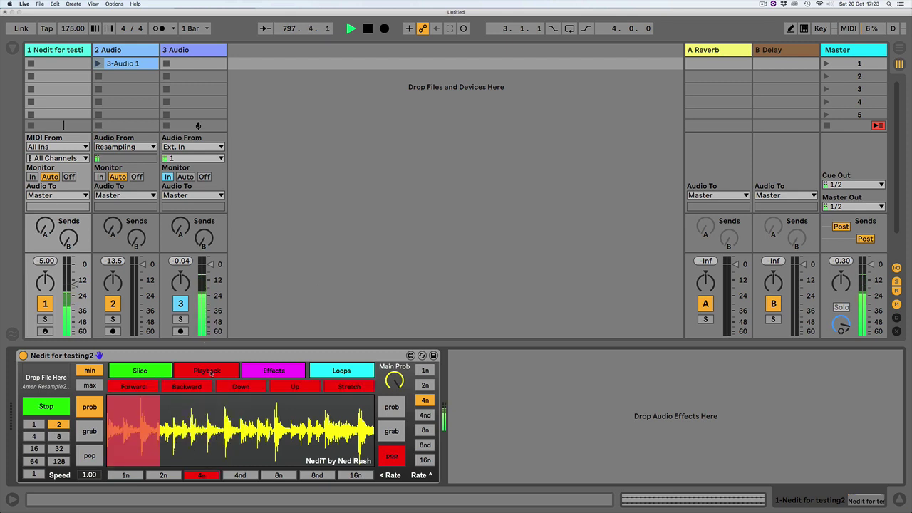
click(179, 445)
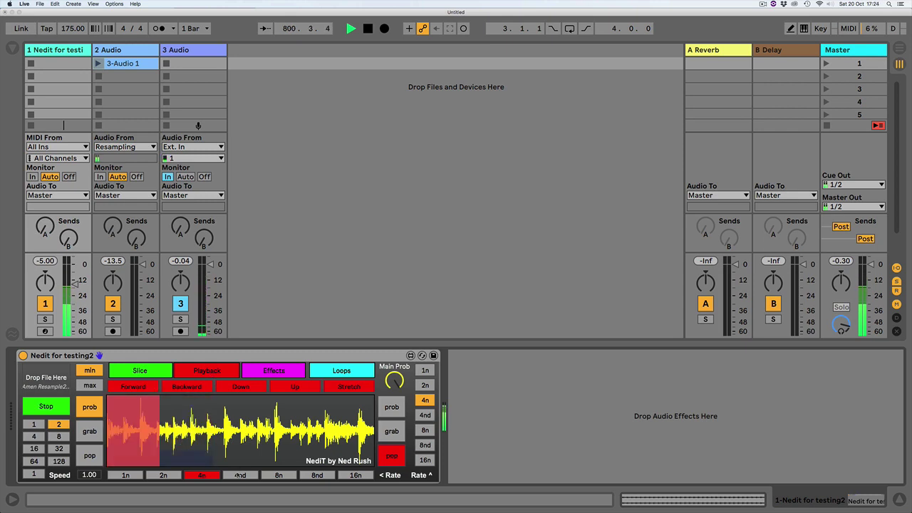
click(401, 405)
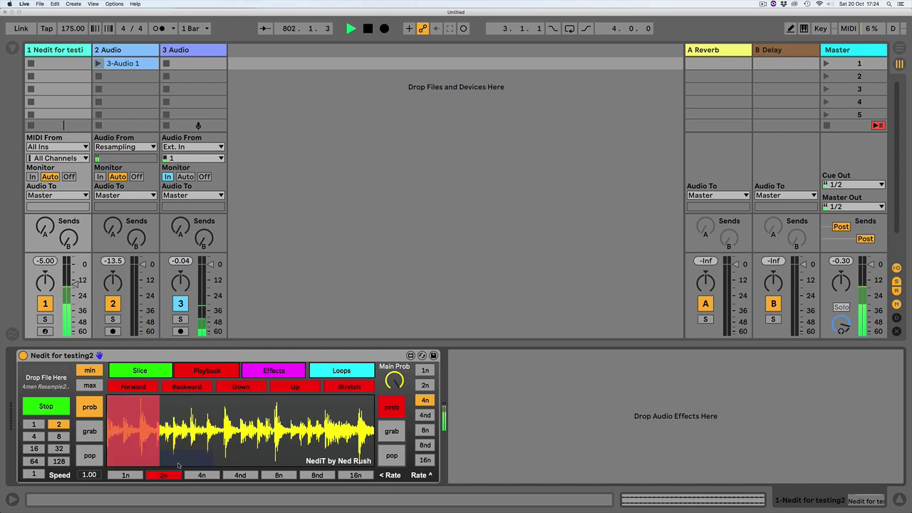
click(279, 475)
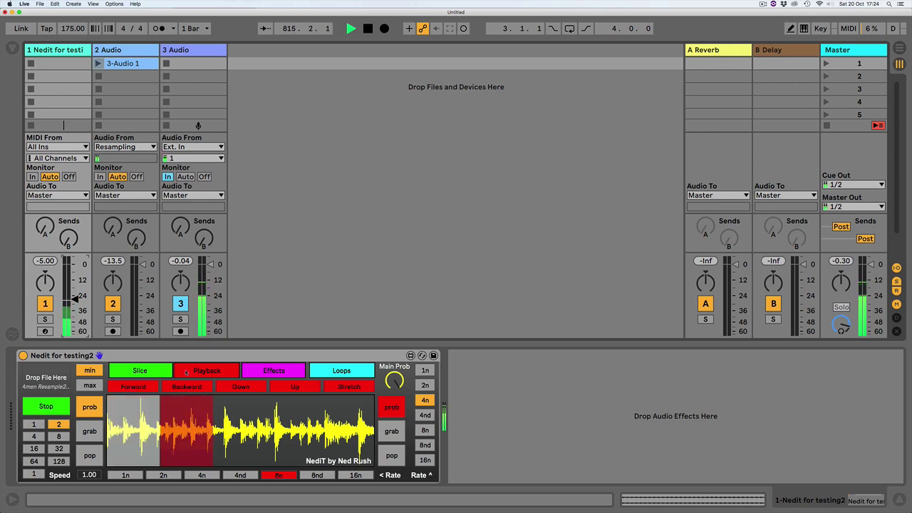
drag(75, 295, 74, 282)
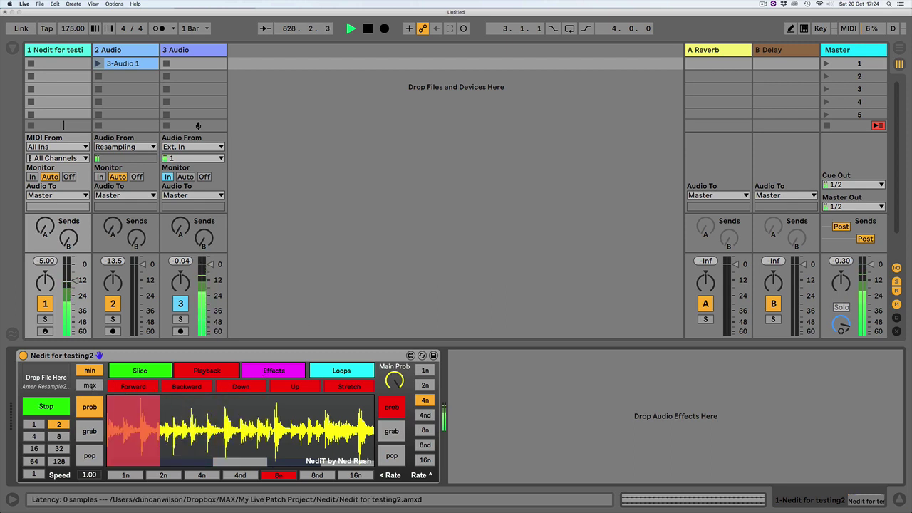
Step: Set every section to maximum probability in prob mode, and stop Nedit
click(91, 386)
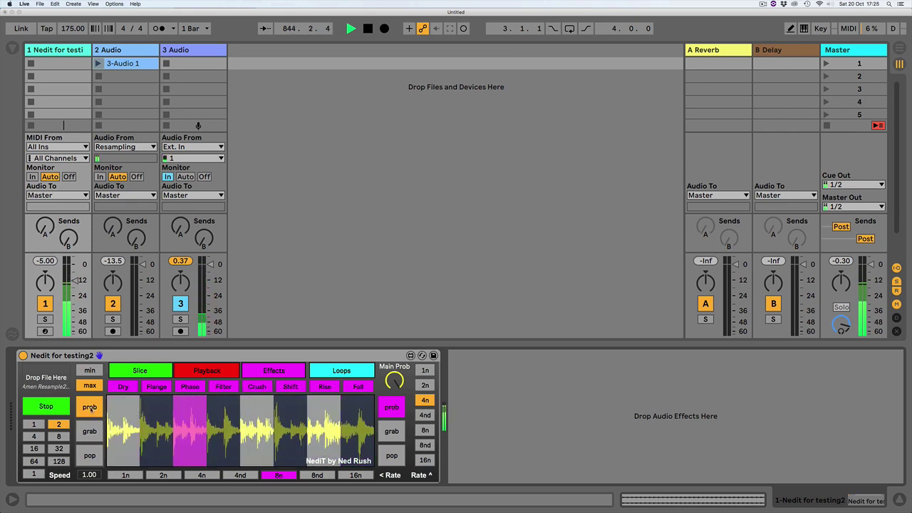
click(34, 407)
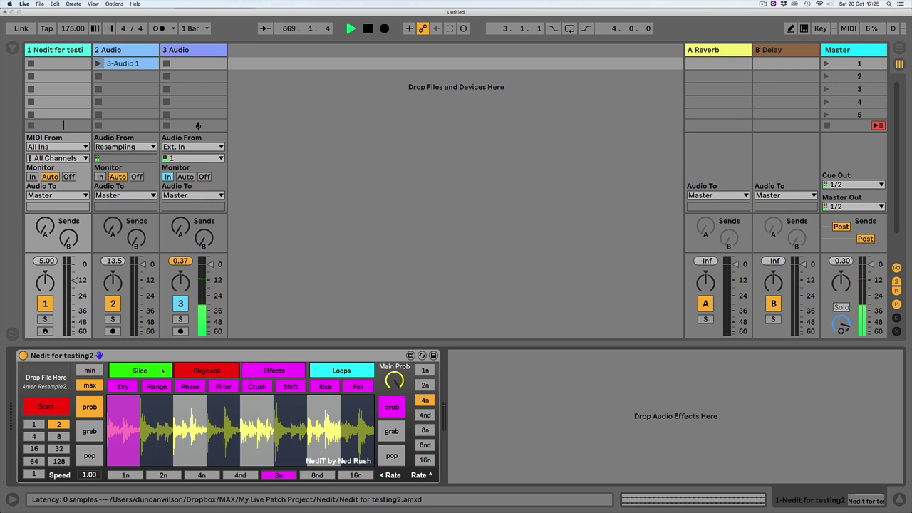
Step: Examine the Slice, Playback, Loops and Effects settings with Nedit stopped
click(208, 374)
click(267, 373)
click(143, 370)
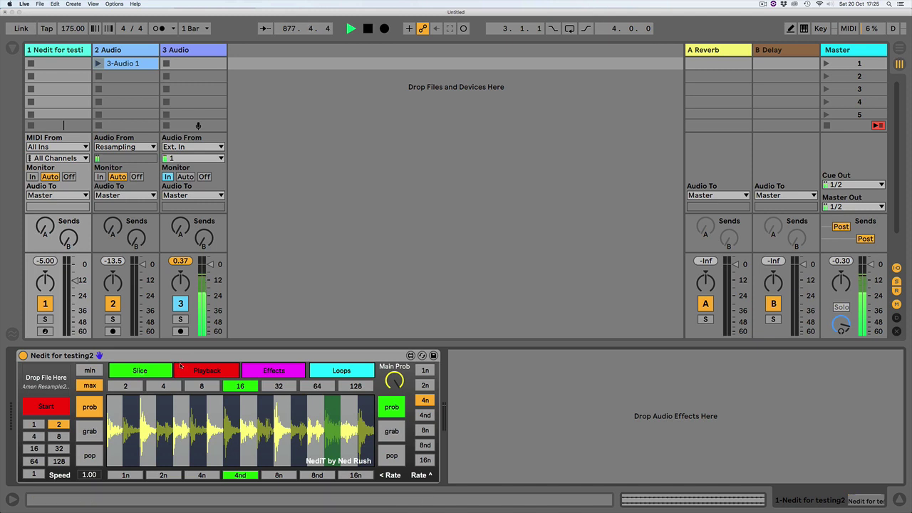
click(205, 370)
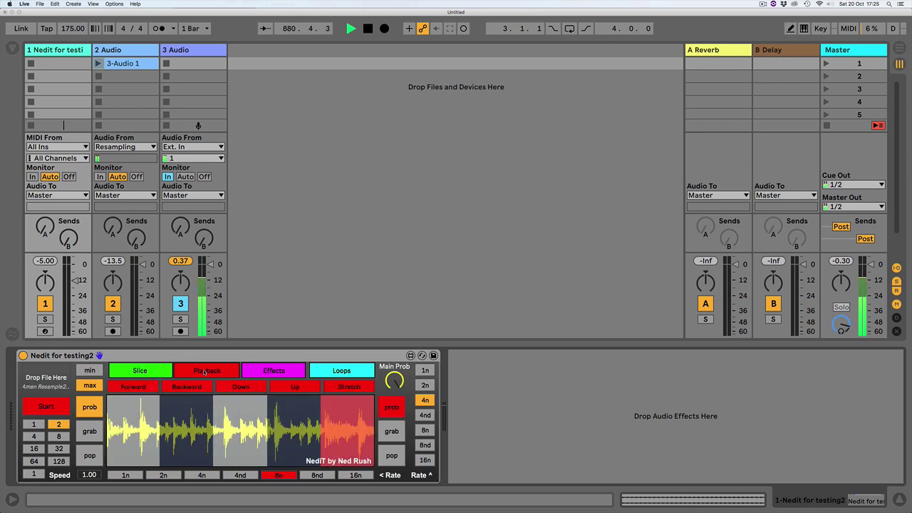
click(322, 370)
click(274, 370)
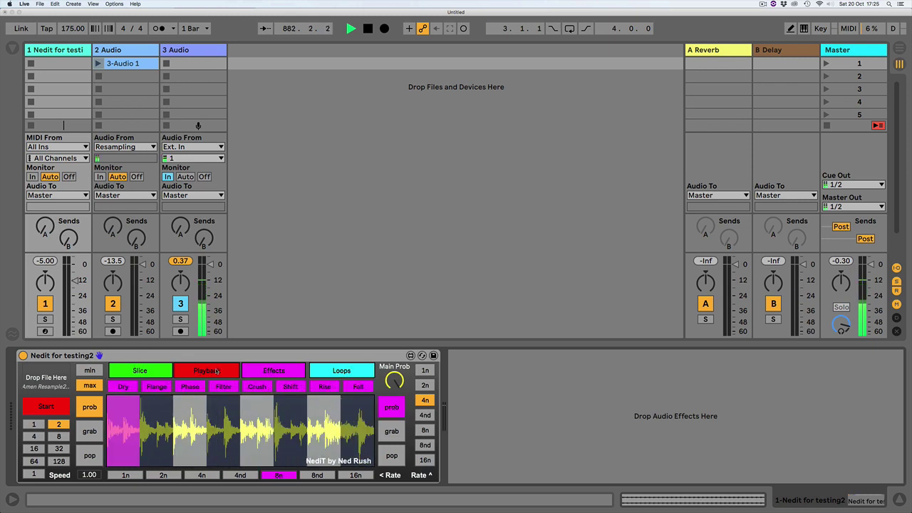